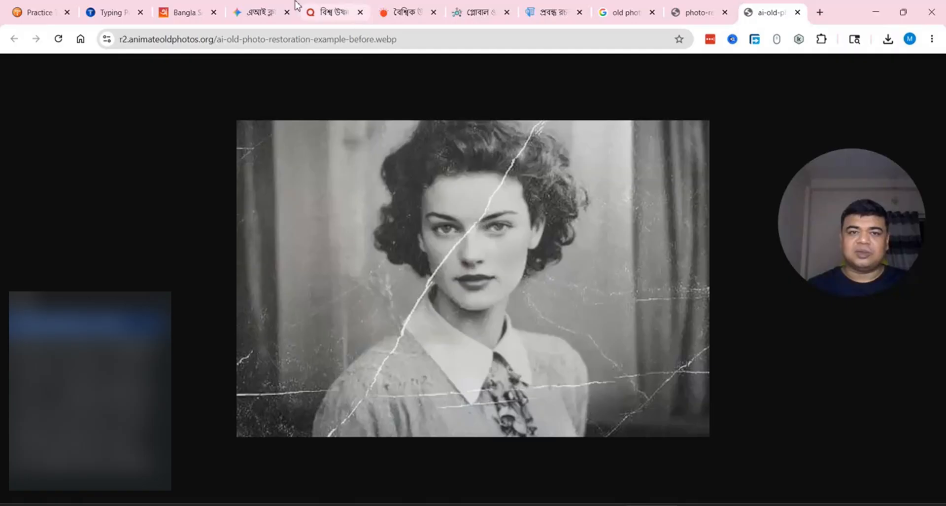
- Read through Gemini's answer to "এ আই কি ?" in the AI class syllabus chat, covering AI's definition, features, real-life examples and types
click(266, 12)
scroll(541, 282, down, 5)
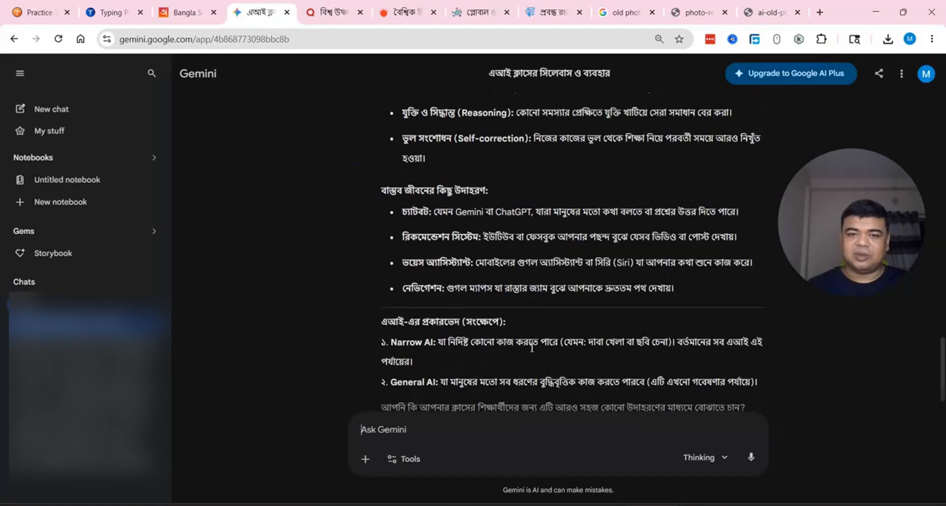
scroll(491, 330, up, 5)
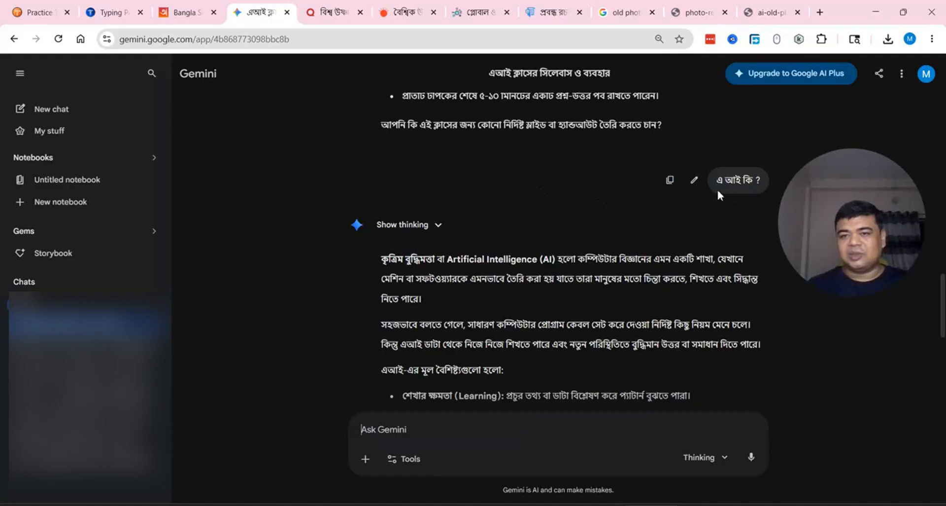
scroll(706, 221, down, 3)
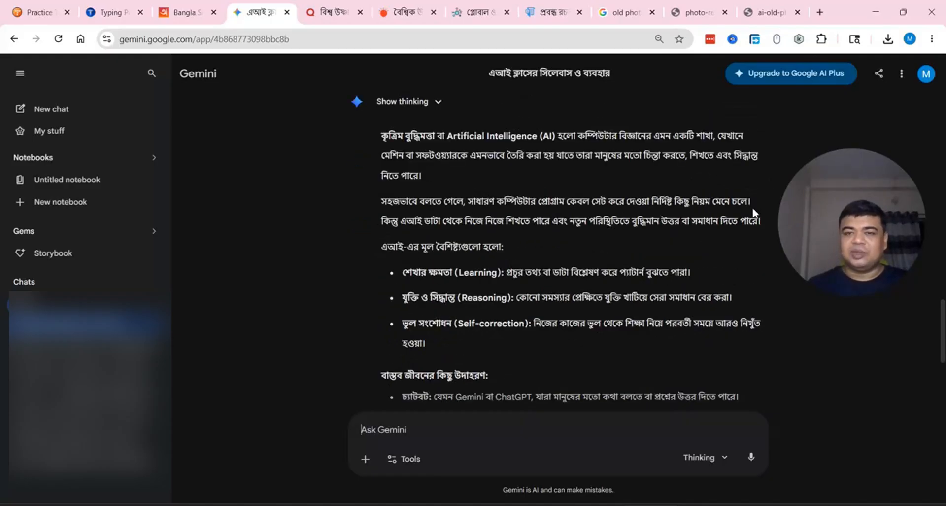
scroll(749, 197, up, 1)
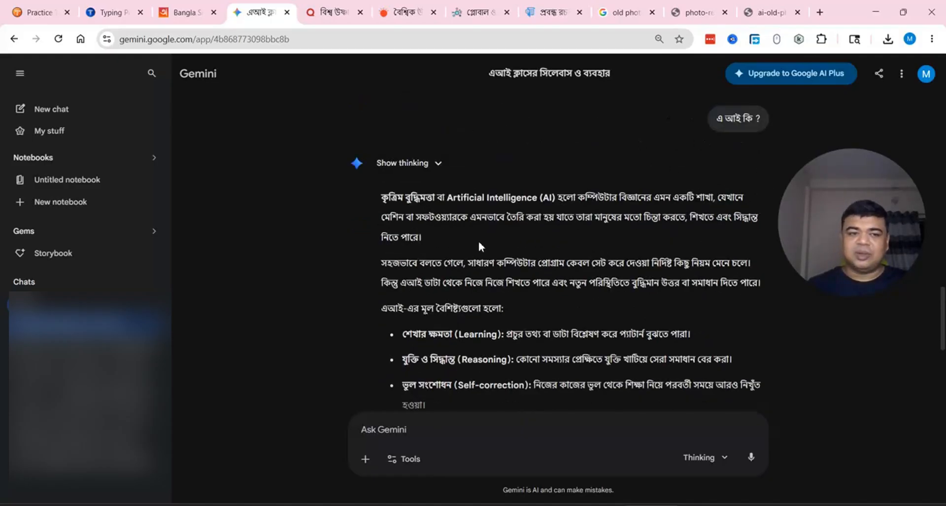
drag(848, 221, 861, 199)
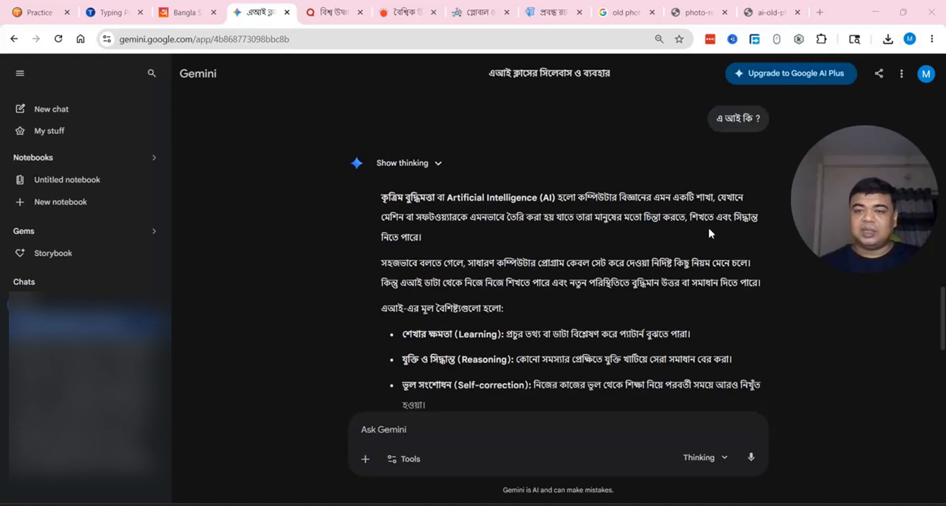
scroll(448, 305, down, 2)
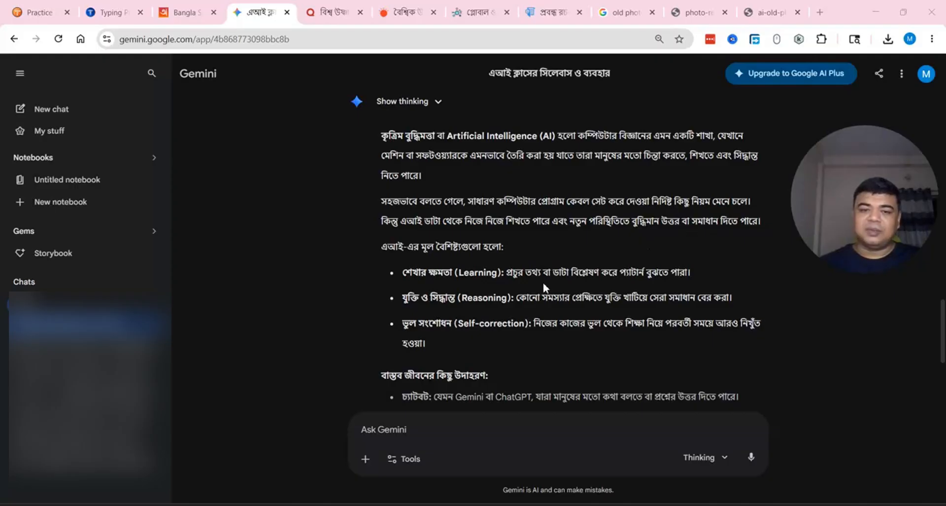
scroll(544, 284, down, 1)
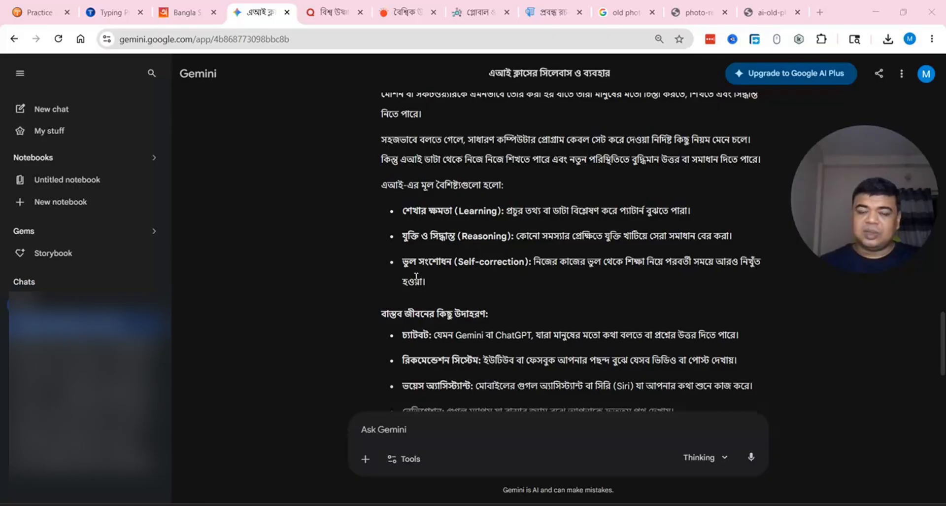
scroll(482, 278, down, 1)
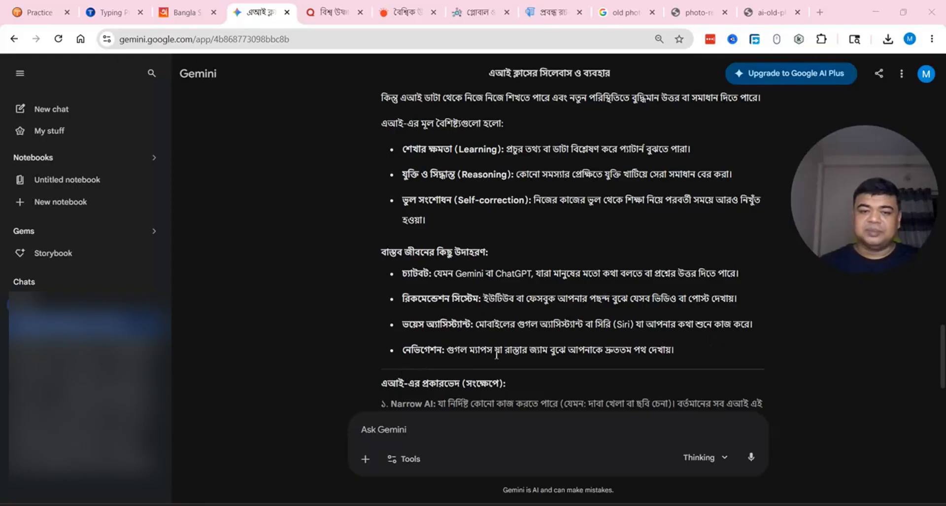
scroll(496, 354, down, 2)
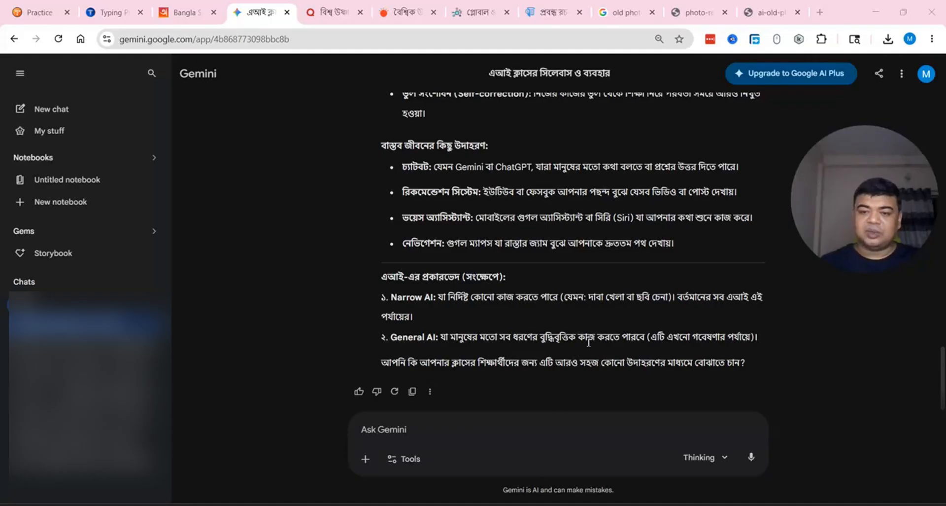
scroll(498, 321, up, 7)
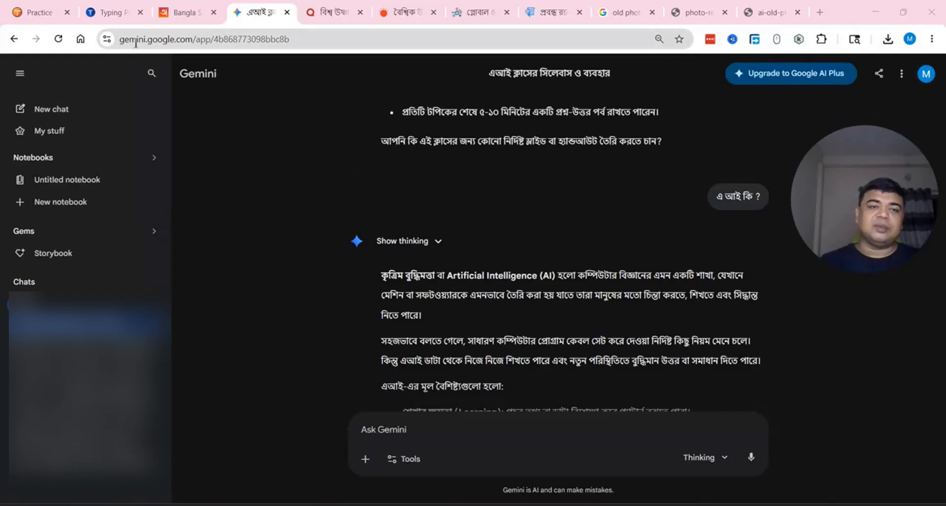
- Search the web for "গেমিনি" in a new browser tab and open the Google Gemini site from the results
click(819, 11)
text(gemini)
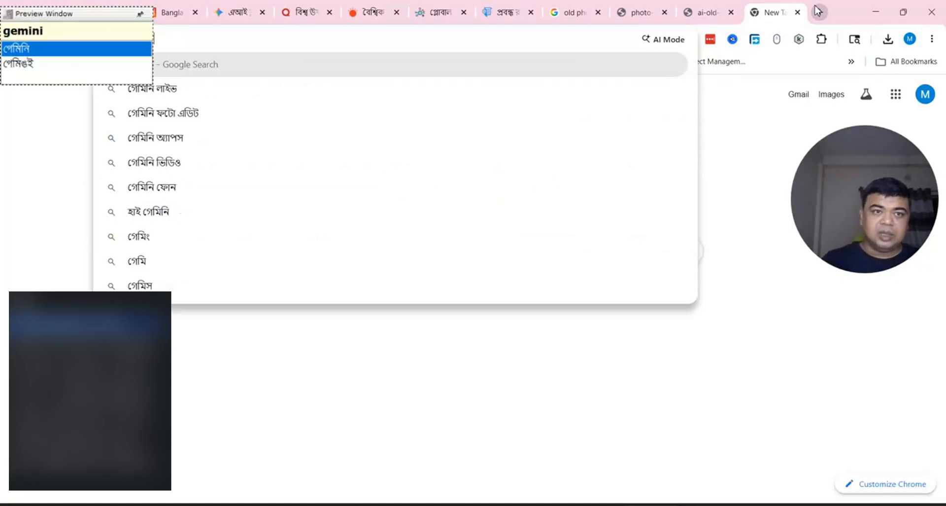
key(Return)
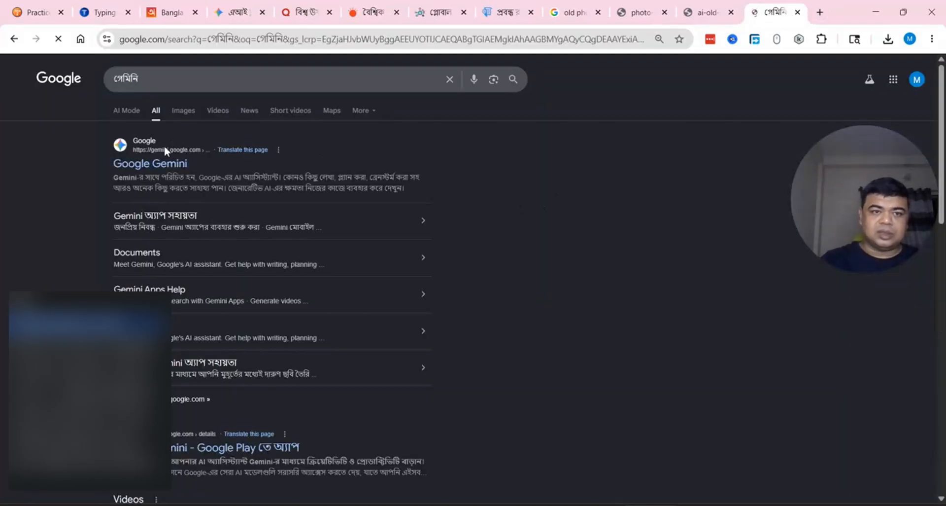
click(159, 164)
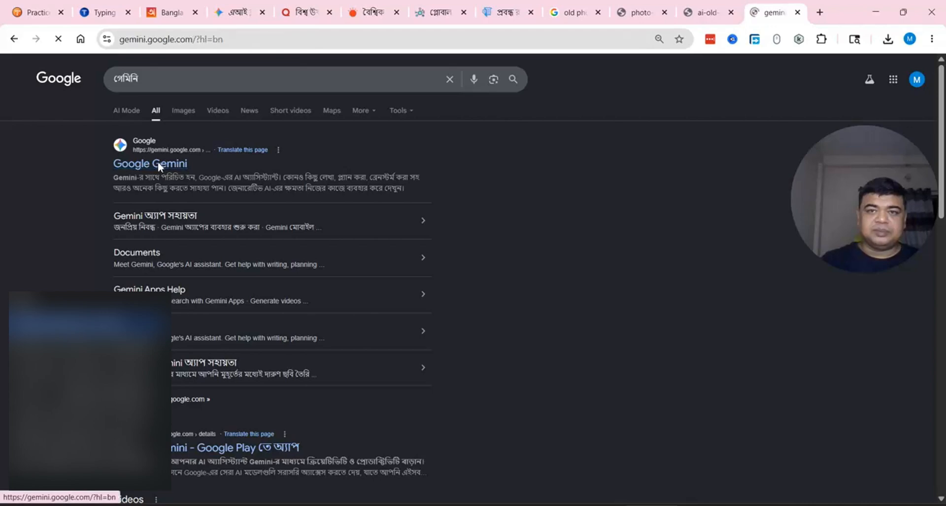
- Copy the scratched black-and-white portrait from its browser tab and attach it to the new Gemini chat's prompt
click(706, 6)
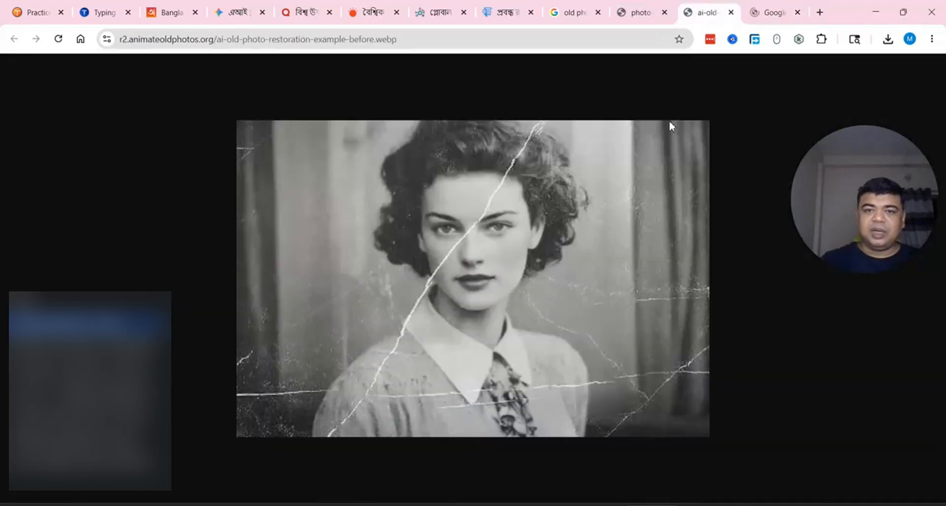
right_click(384, 256)
click(426, 307)
click(771, 12)
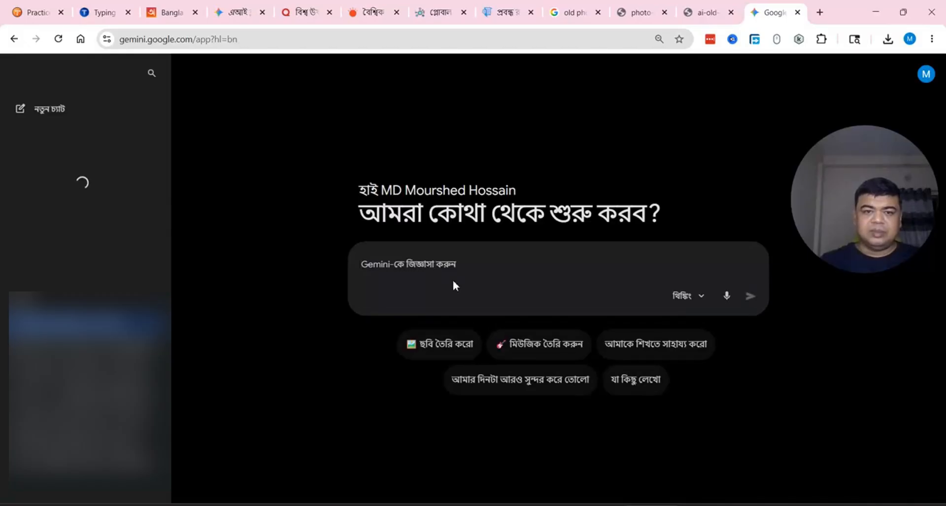
click(453, 284)
key(ctrl+v)
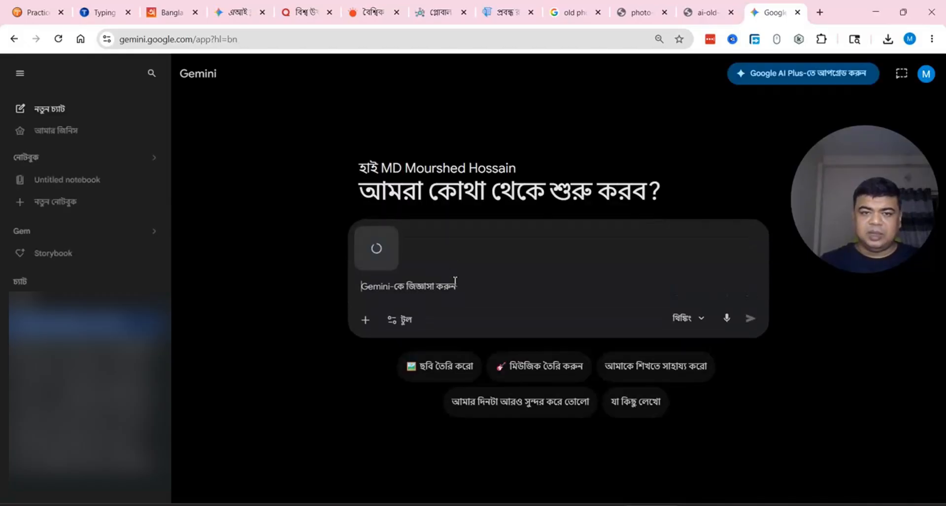
click(434, 239)
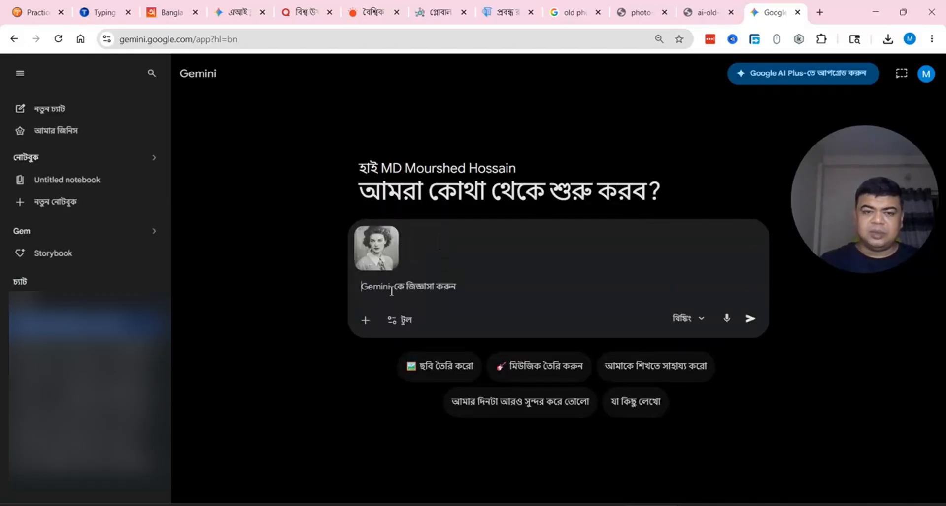
- Submit the attached portrait with the prompt "এই ছবিটাকে রিটাচ করে কালারফুল করে দাও,"
text(ei)
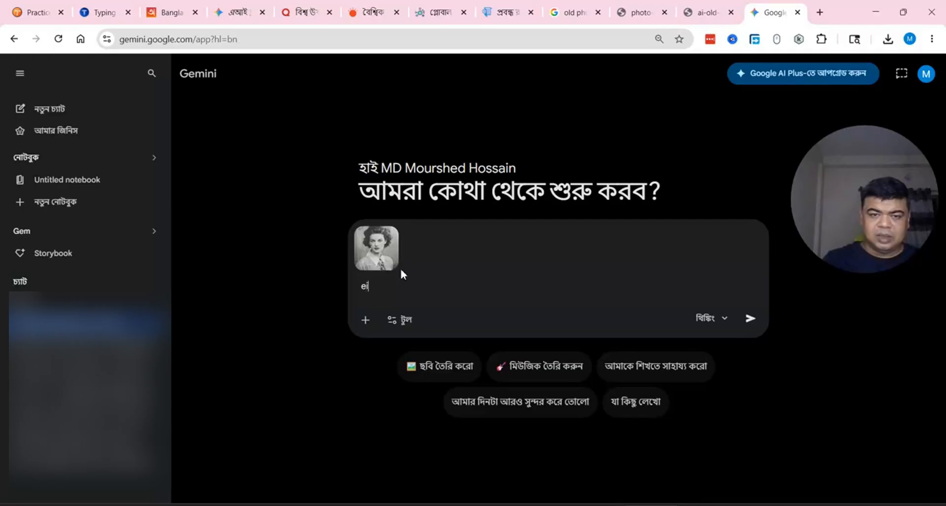
key(BackSpace)
text(এই)
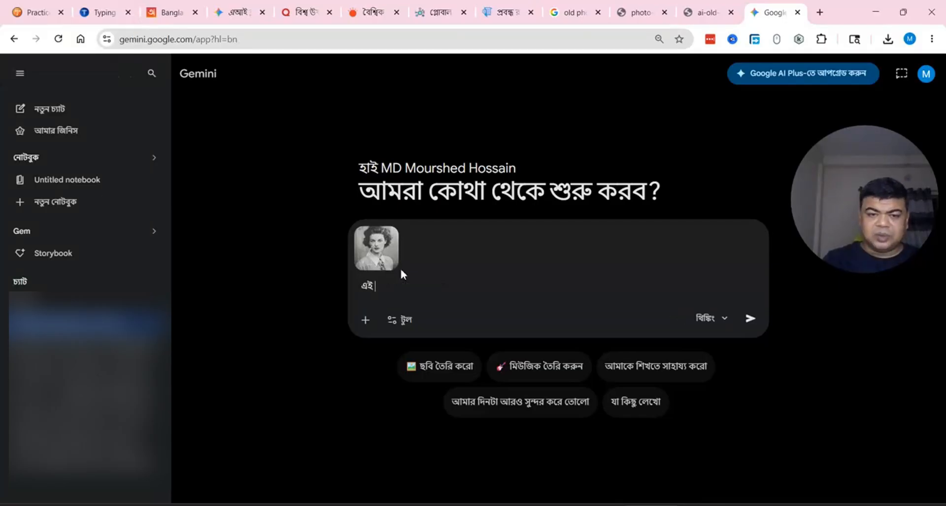
text( ছবিটাকে )
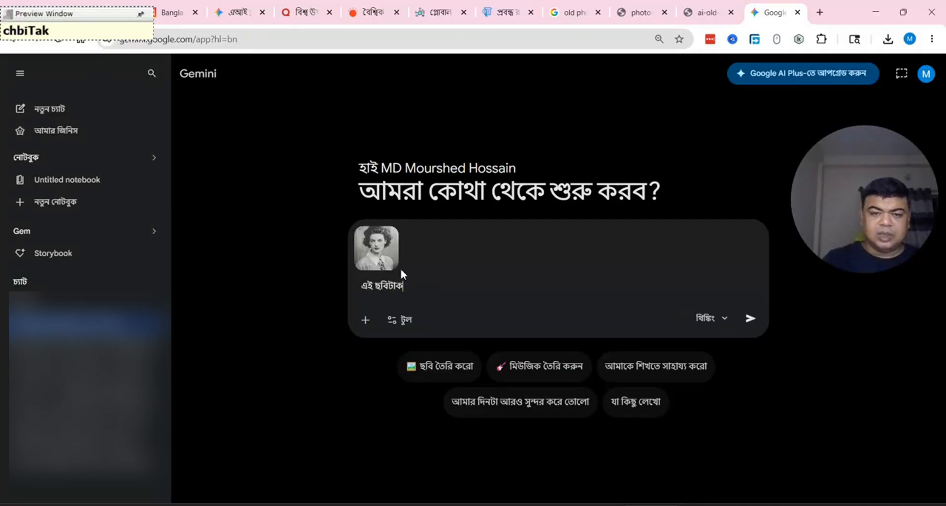
text(রিটা)
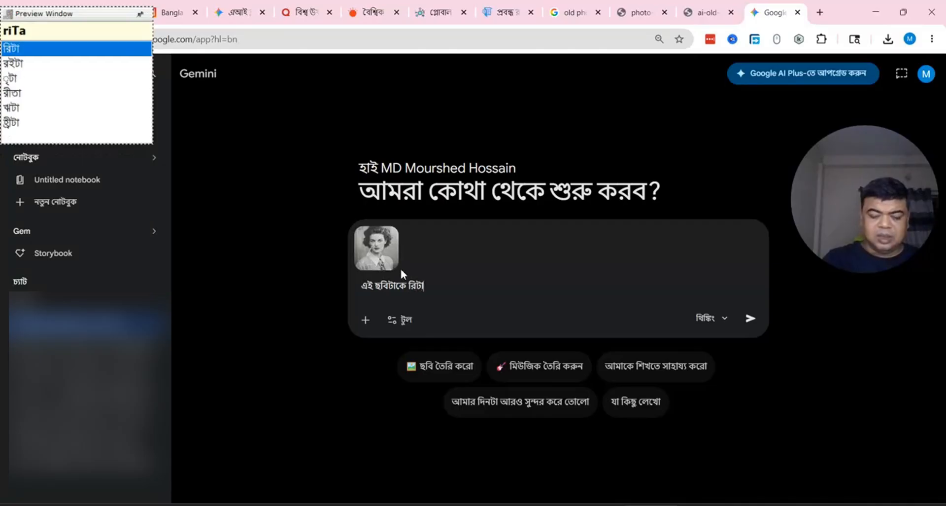
text(চ করে )
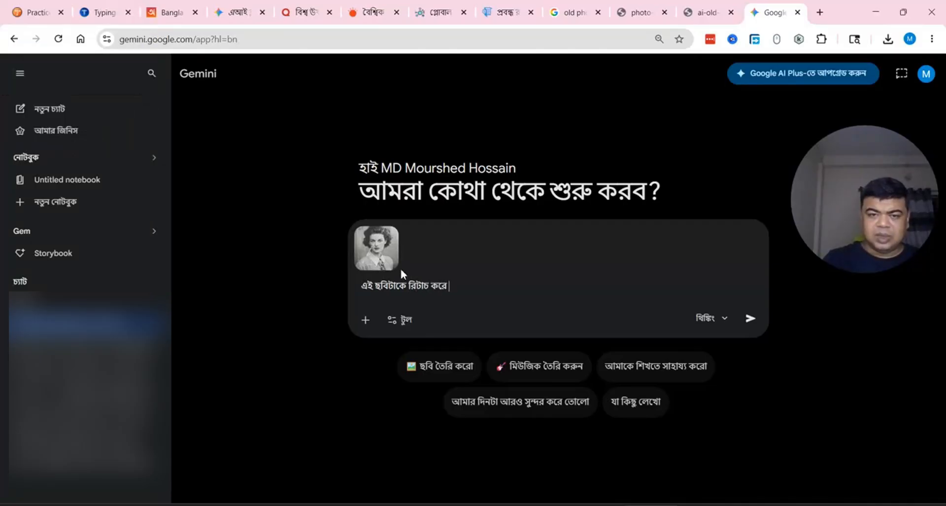
text(কালারফুল ক)
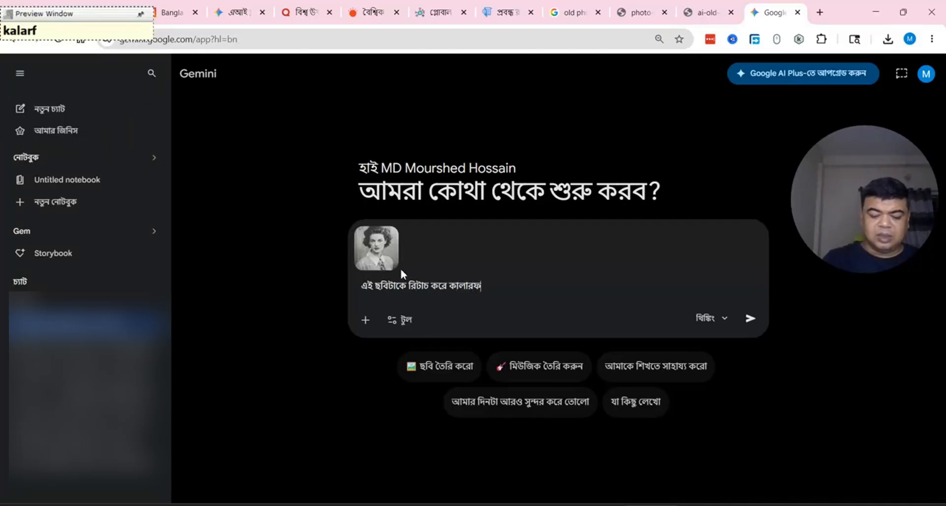
text(রে দাও,)
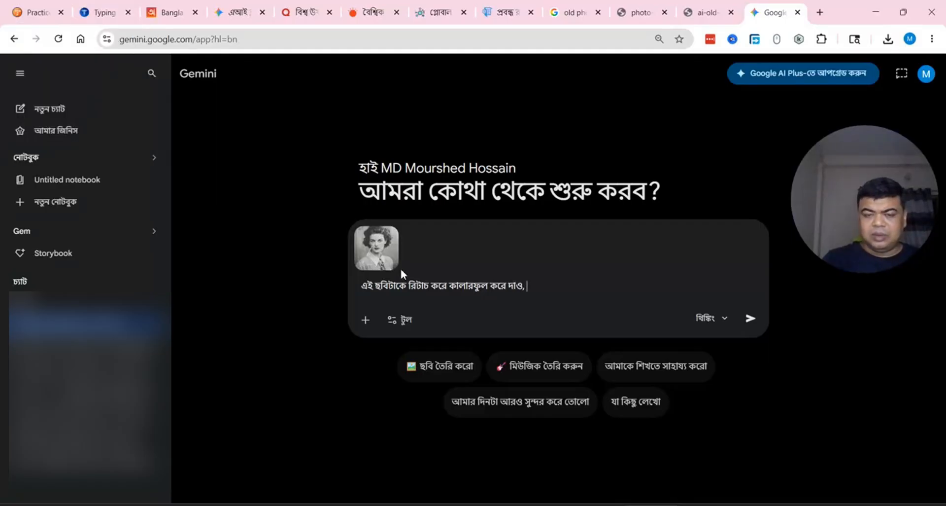
click(725, 320)
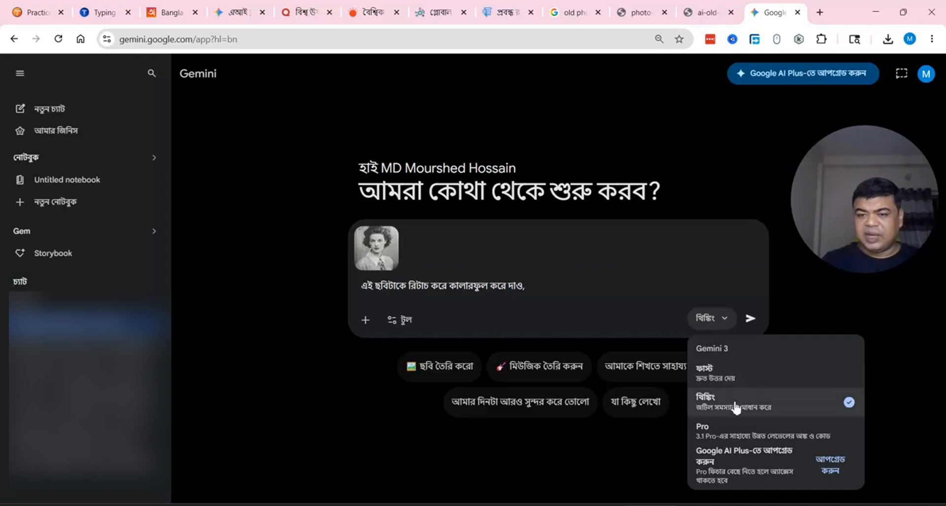
click(623, 288)
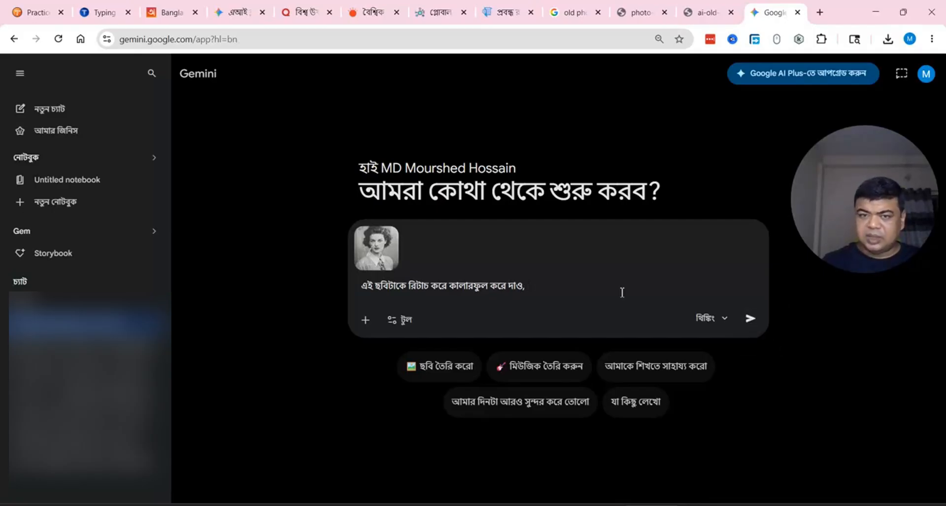
key(Return)
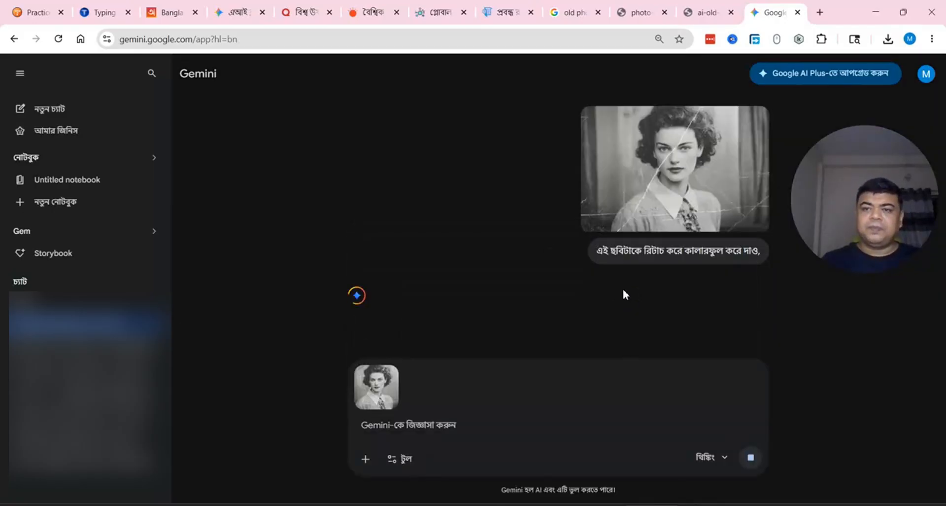
drag(914, 220, 276, 165)
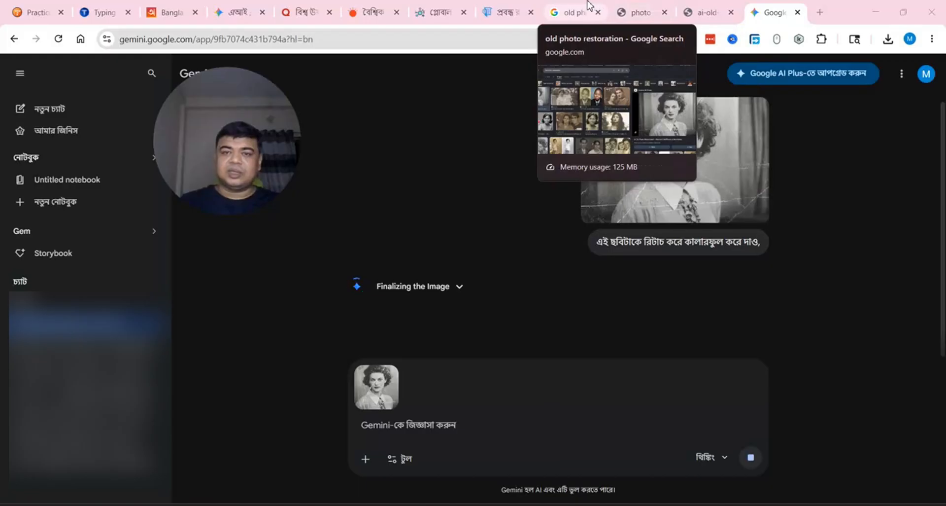
click(699, 6)
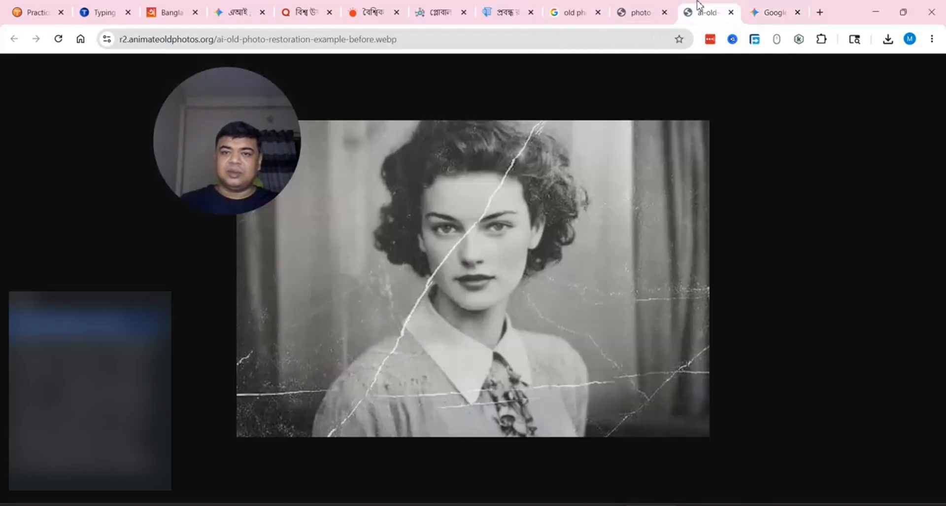
click(652, 9)
- In the AI class syllabus chat, write the prompt "আমি আগামীকাল অফিসে যাব না , অসুস্থ মনে হচ্ছে, একটা আপ্লিকেশন লিখে দাও, আমার manager কে,"
click(237, 5)
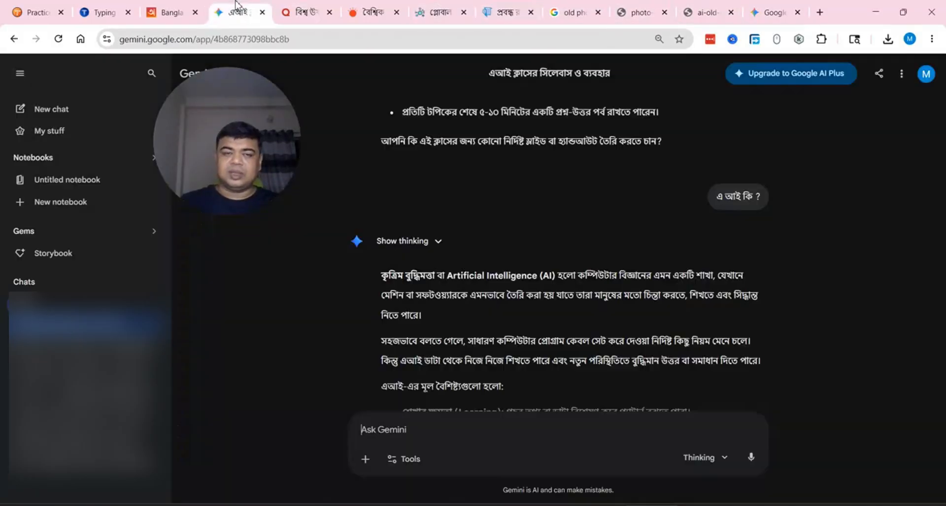
click(405, 429)
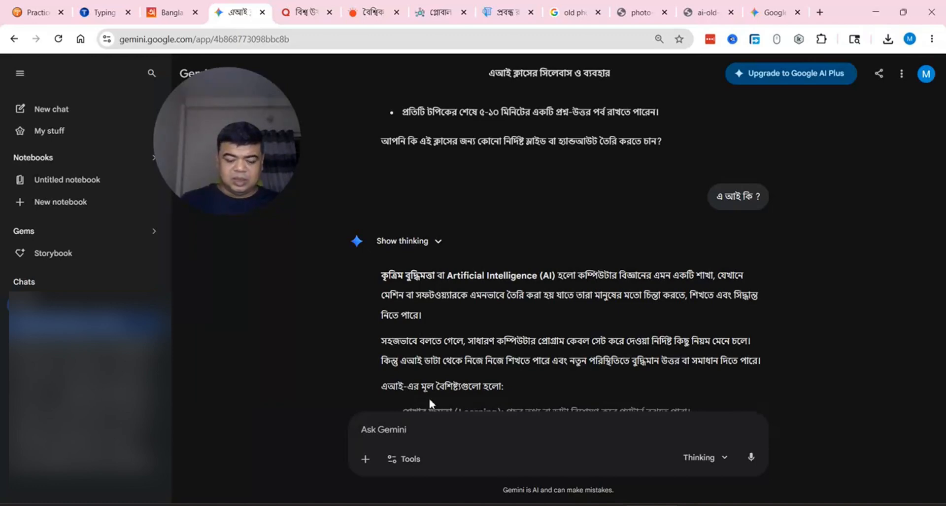
text(ami agamikal ofis)
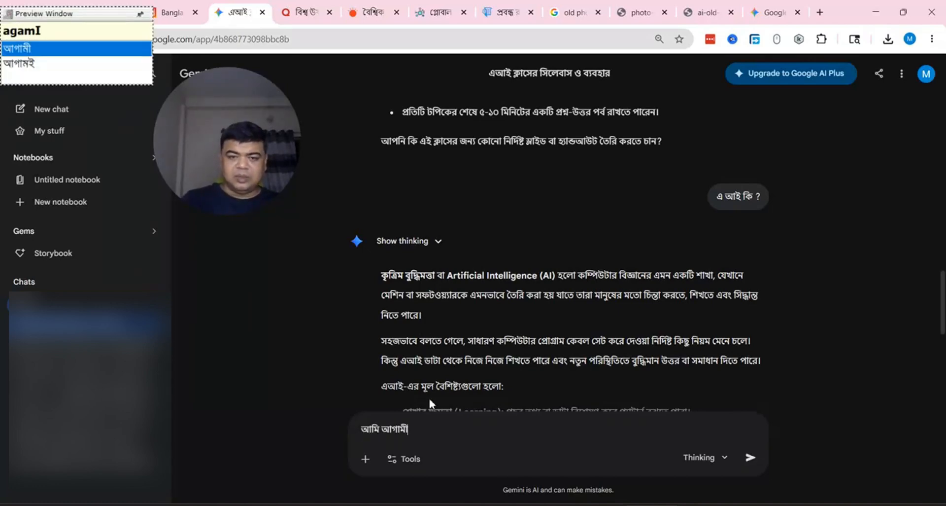
text(e jabo)
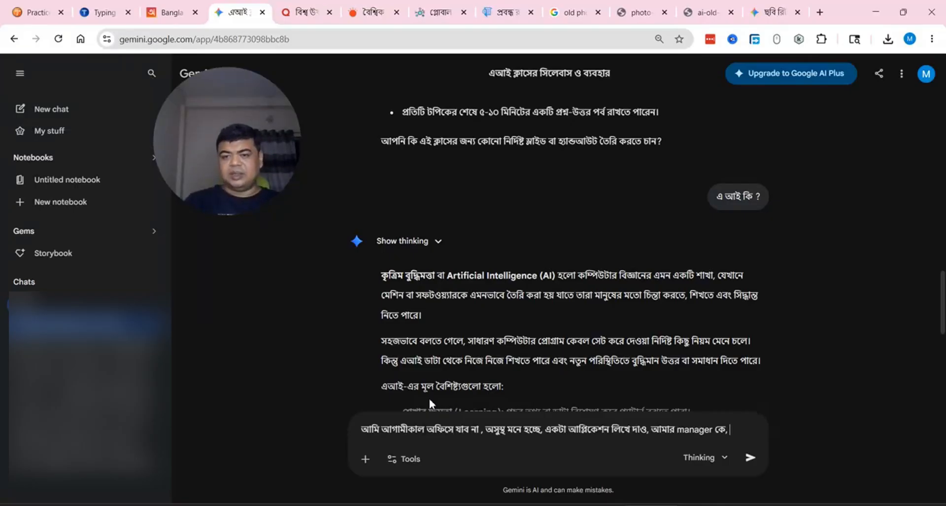
- Complete the leave-application prompt with "xyz company, dhaka" in English letters and submit it
text(xyz)
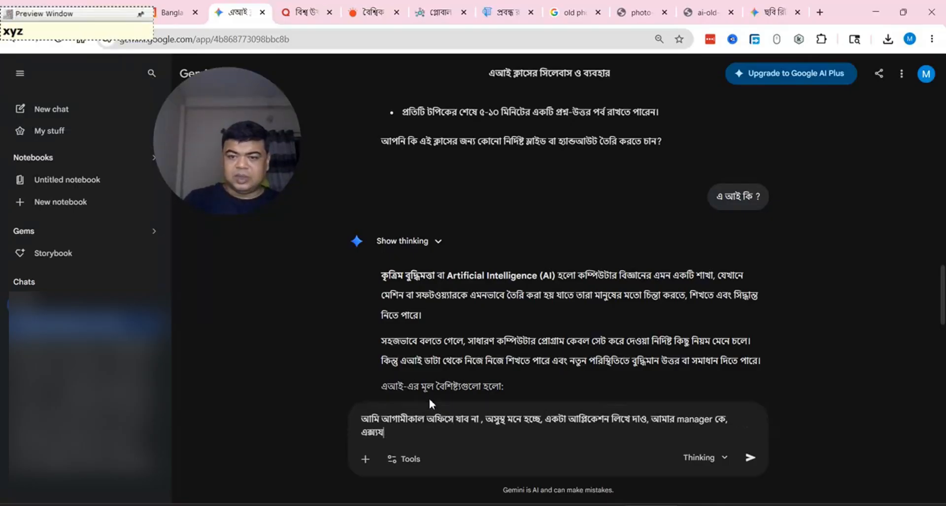
key(BackSpace)
key(BackSpace)
key(BackSpace)
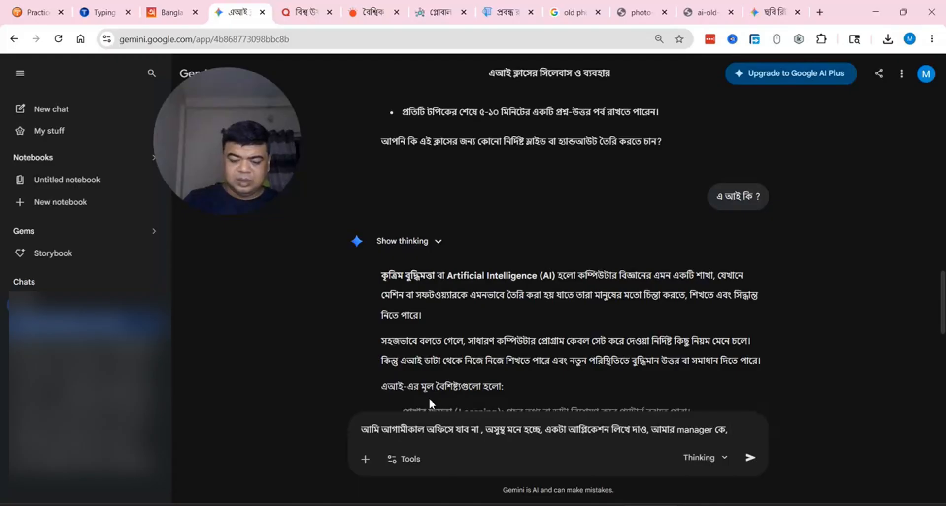
text(xyz com)
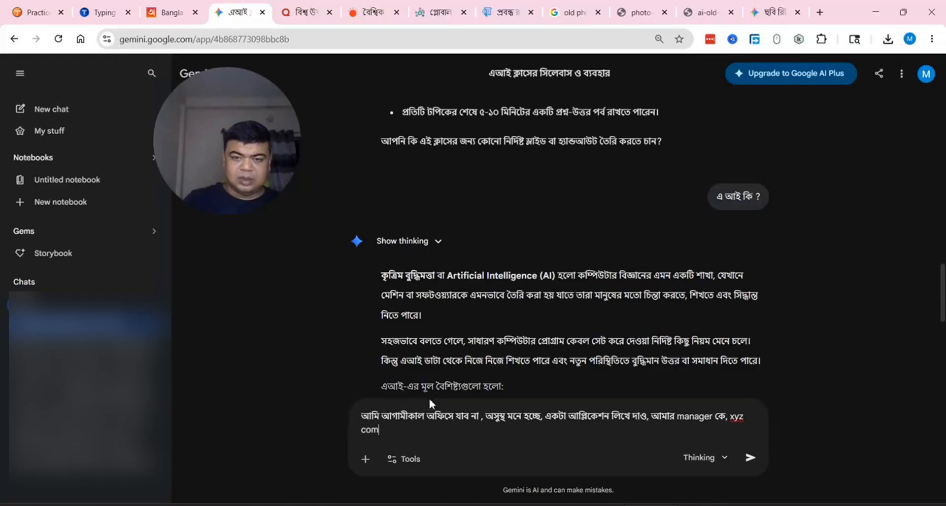
key(BackSpace)
text(mp)
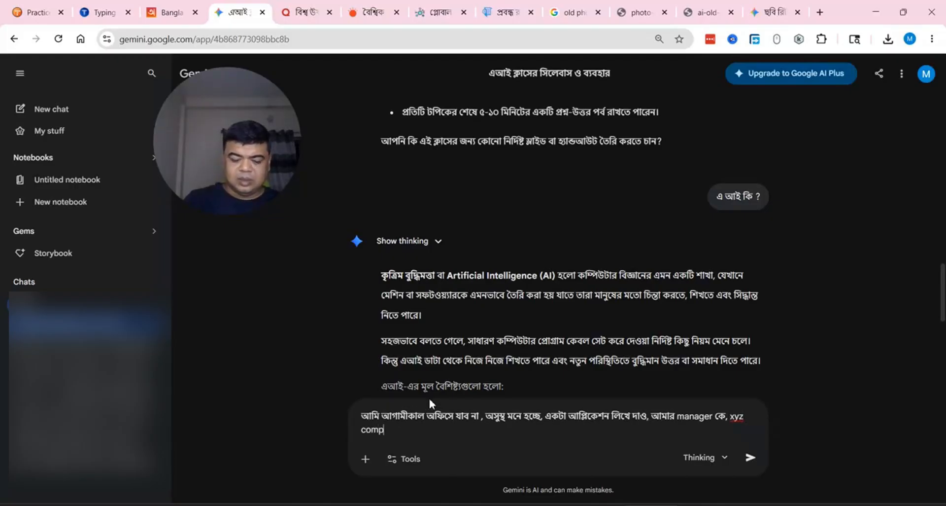
text(any, dhaka)
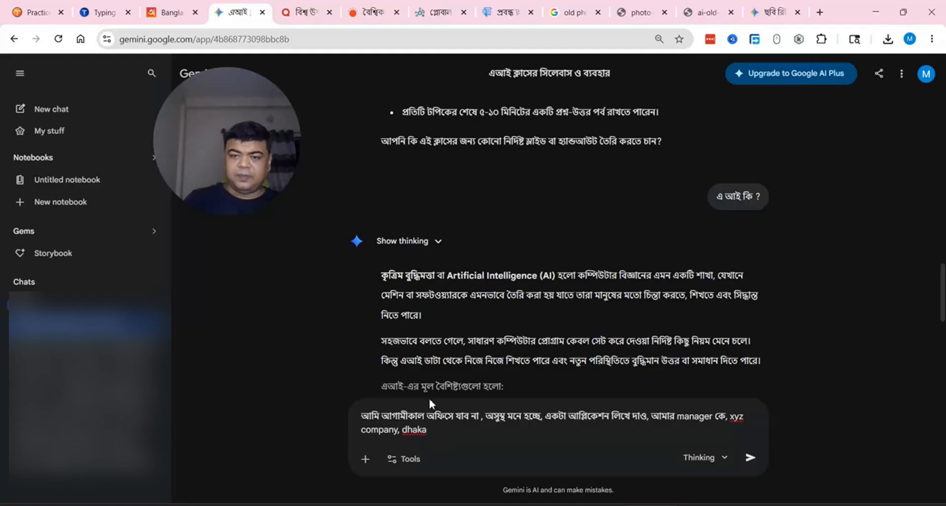
key(Return)
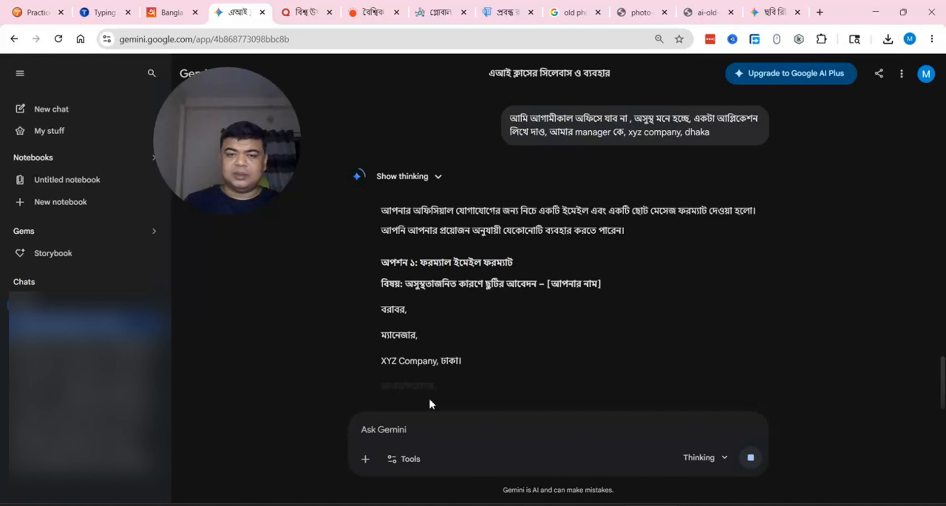
- Review Gemini's reply and copy the formal application text from "বরাবর," through the closing "XYZ Company"
scroll(422, 379, down, 3)
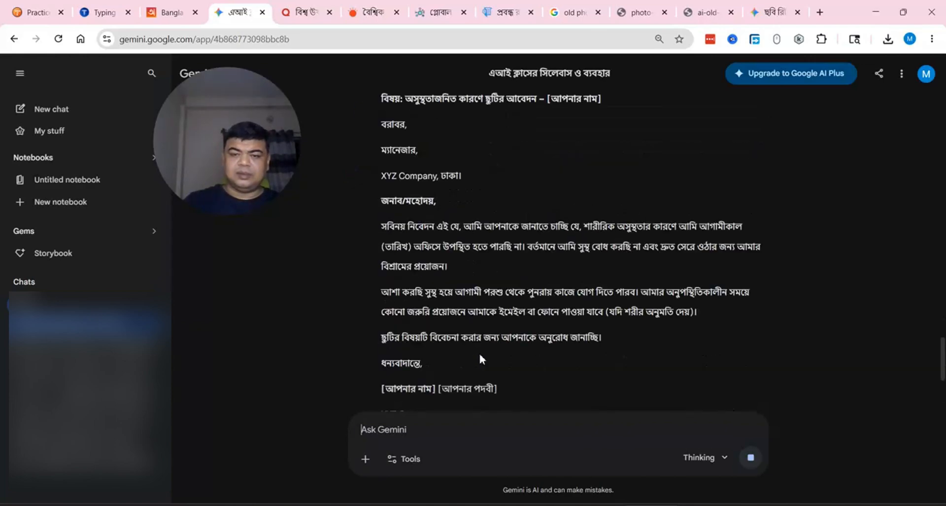
scroll(423, 231, down, 3)
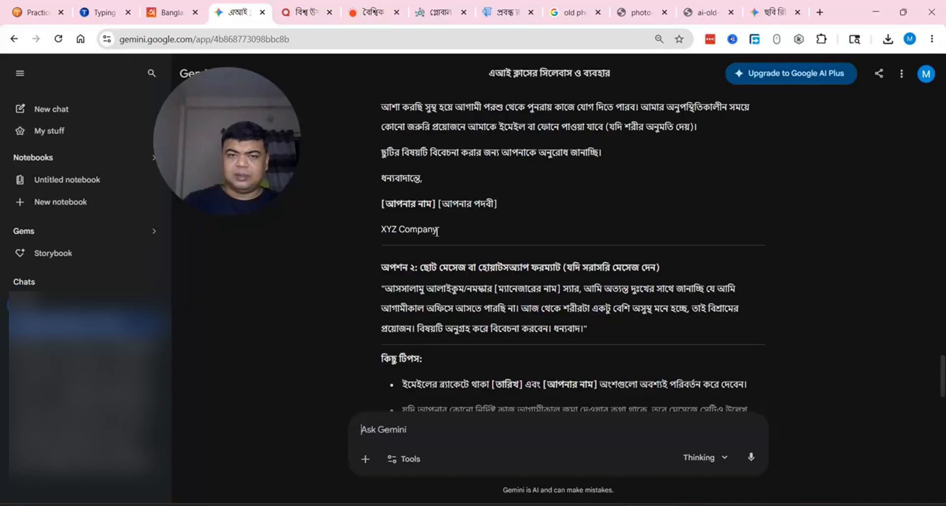
scroll(472, 282, up, 5)
scroll(472, 278, down, 6)
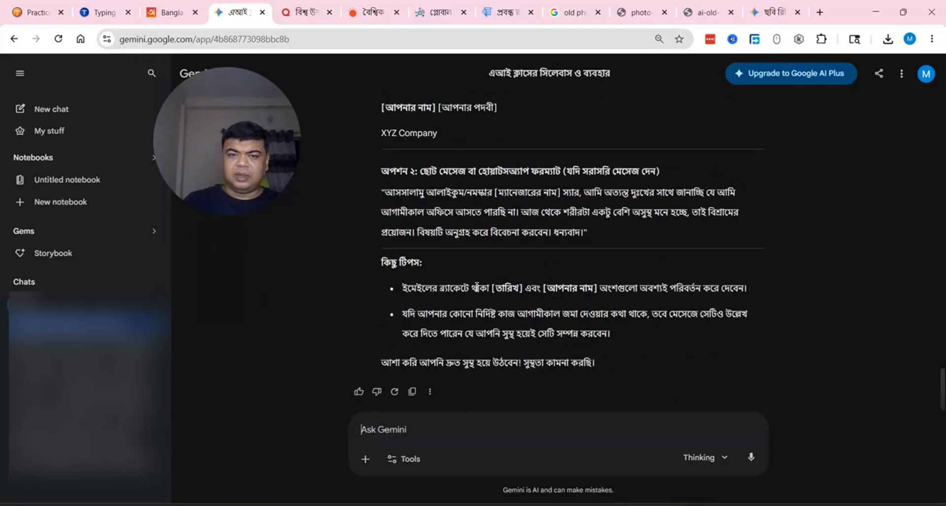
scroll(492, 302, up, 5)
drag(386, 162, 551, 184)
scroll(527, 393, down, 5)
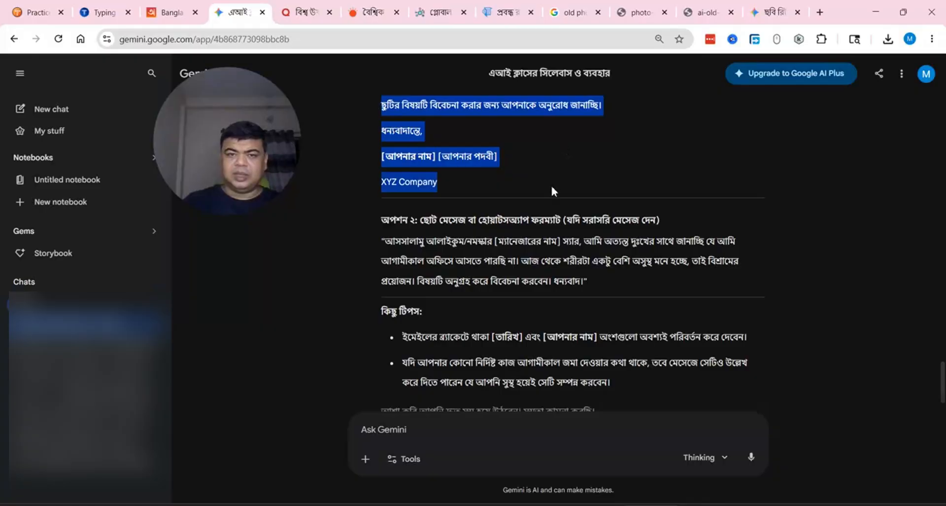
- Switch to Microsoft Word, create a new blank document and paste the copied leave application into it
key(alt+Tab)
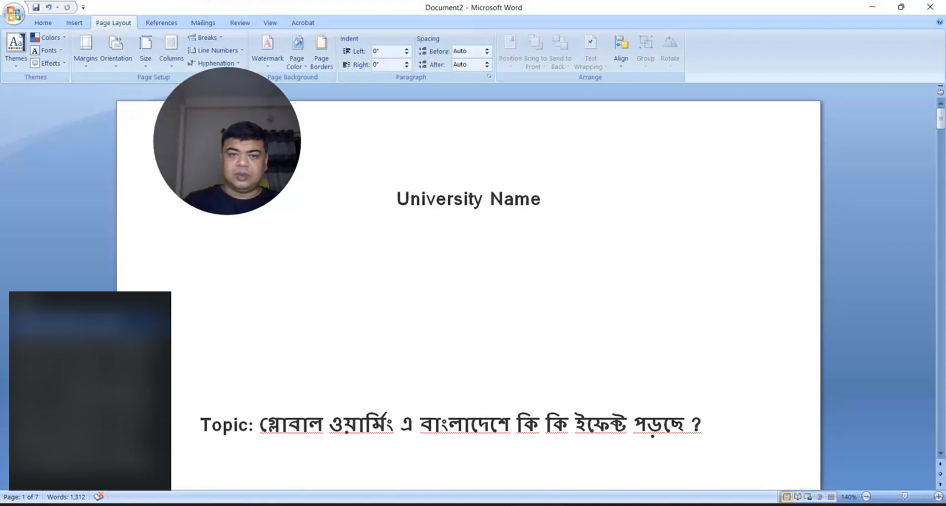
click(45, 23)
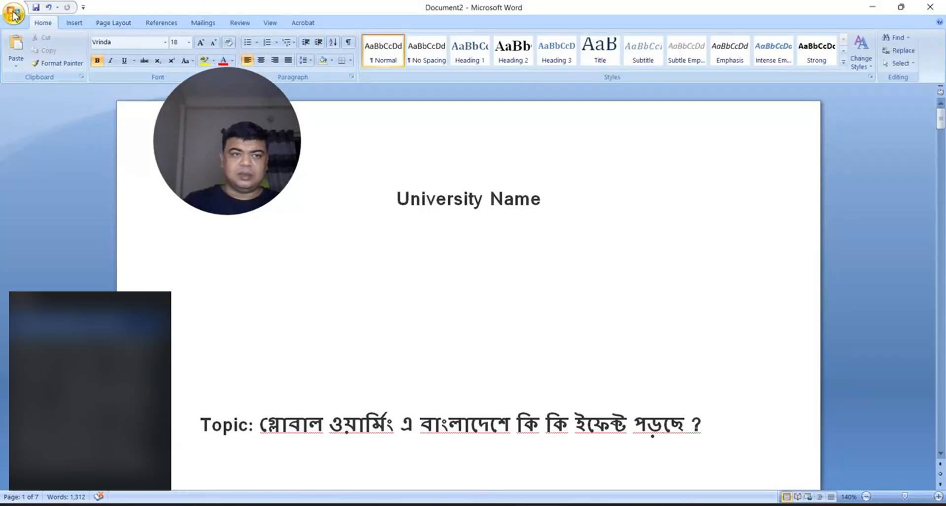
click(15, 14)
click(31, 38)
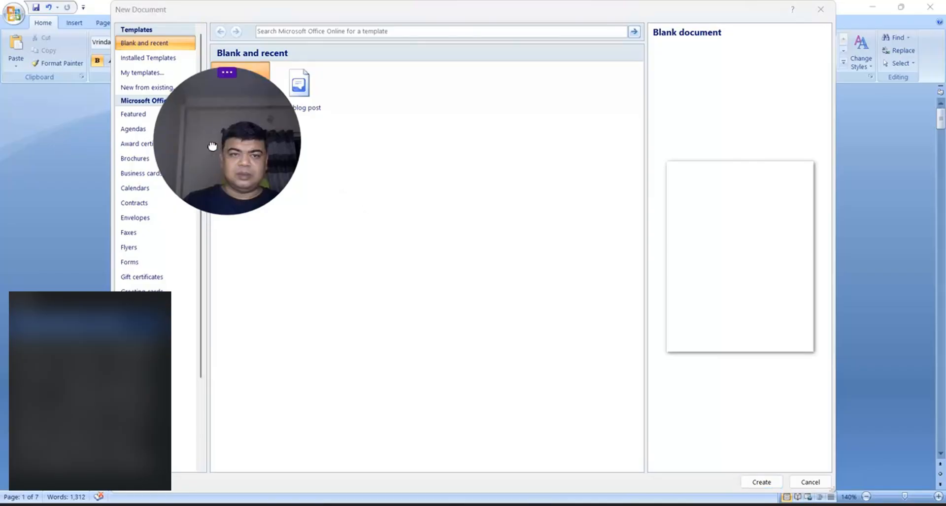
double_click(269, 104)
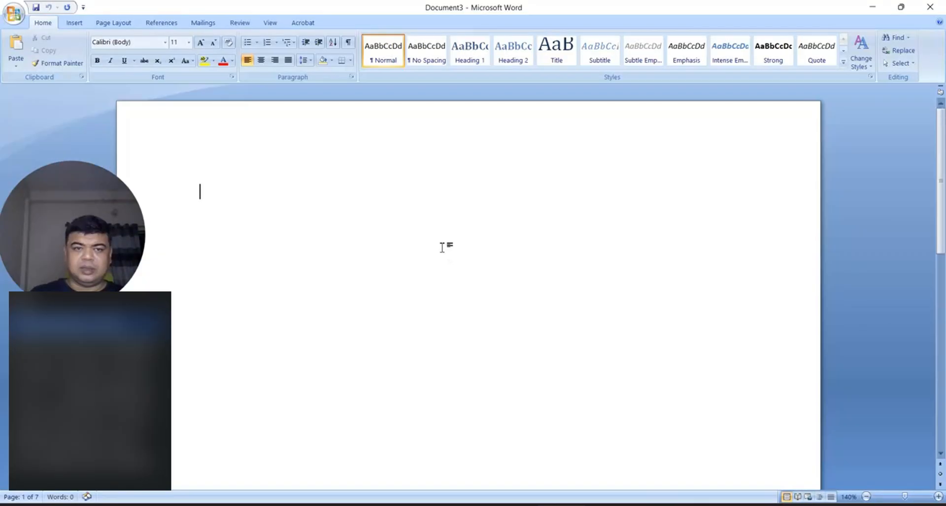
key(ctrl+v)
scroll(440, 246, up, 3)
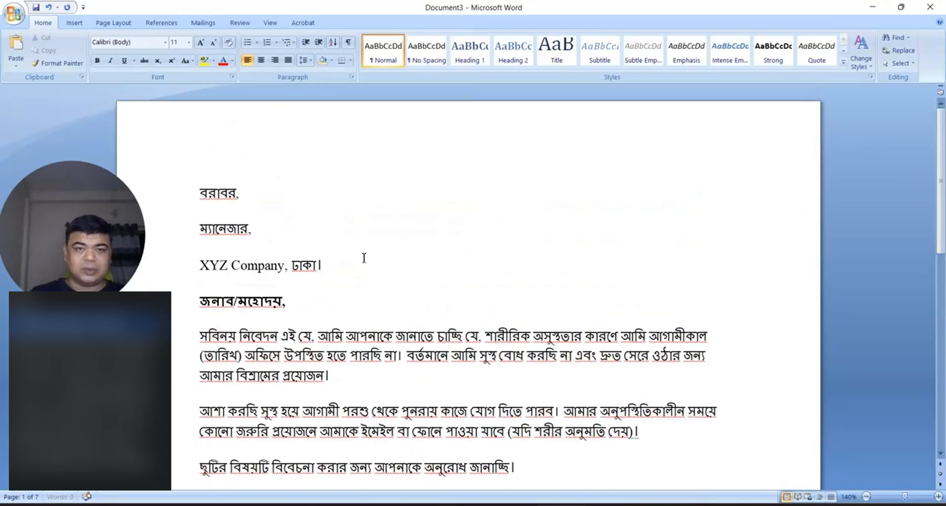
- Move the "[আপনার পদবী]" placeholder in the application's sign-off to its own line below "[আপনার নাম]"
click(200, 228)
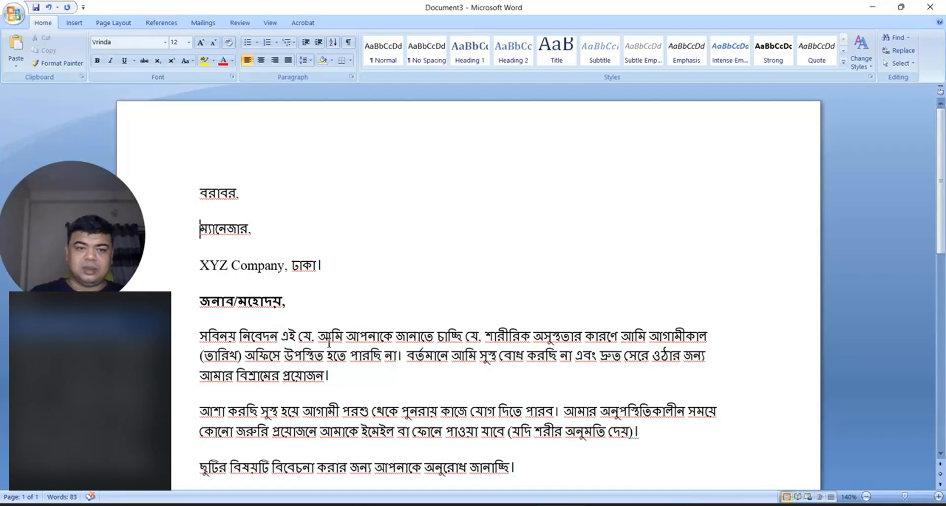
scroll(298, 310, down, 3)
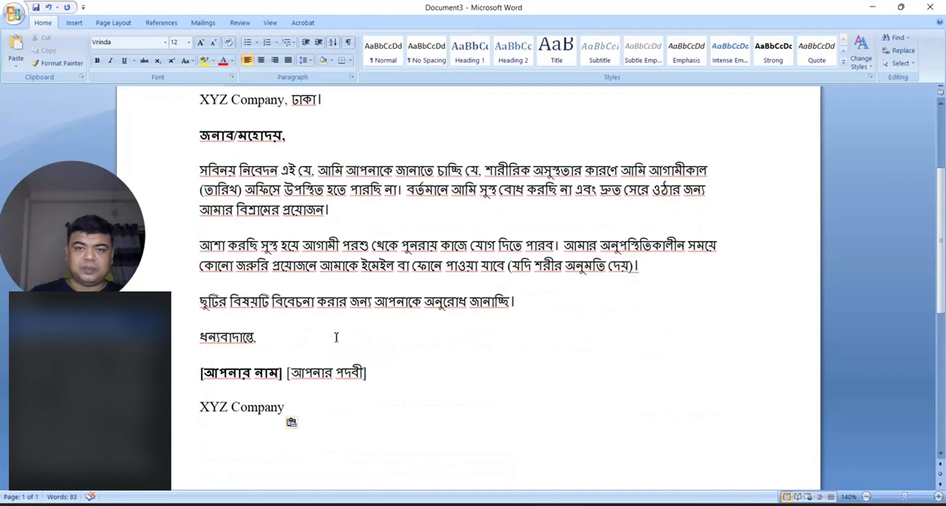
click(284, 373)
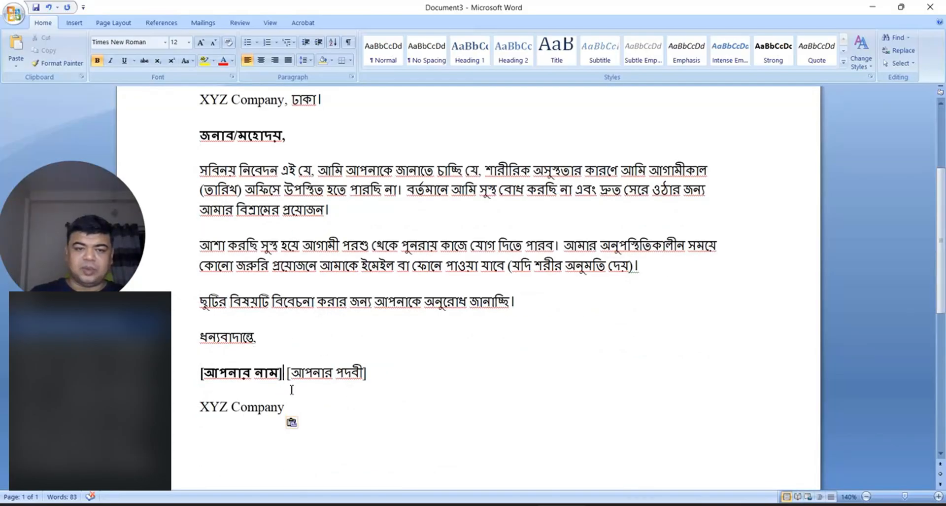
key(Return)
key(Delete)
- Insert two blank lines above the "[আপনার নাম]" placeholder to leave space after "ধন্যবাদান্তে,"
scroll(277, 361, up, 3)
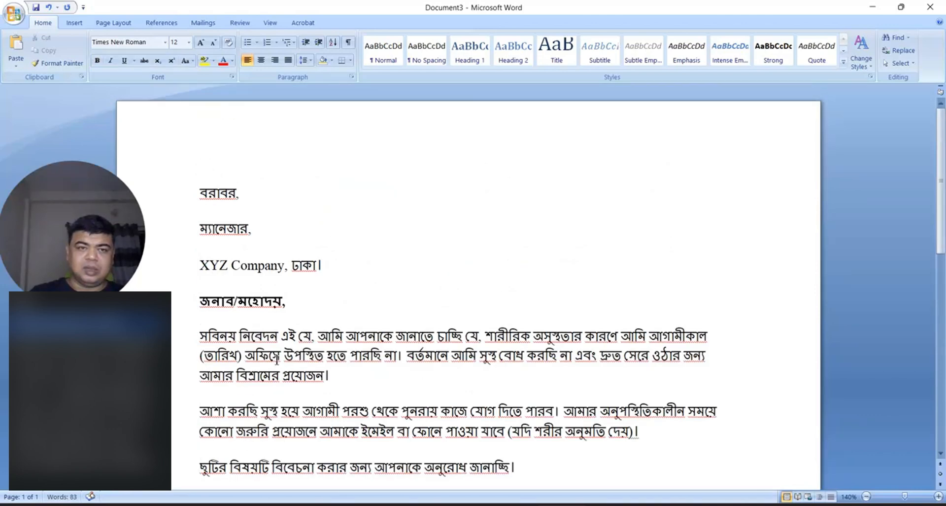
scroll(237, 207, down, 4)
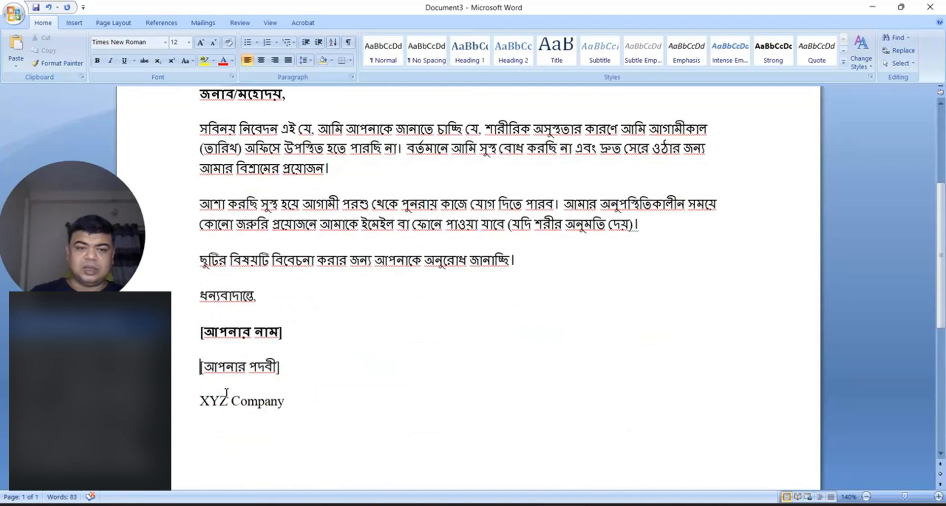
click(202, 332)
key(Return)
key(Return)
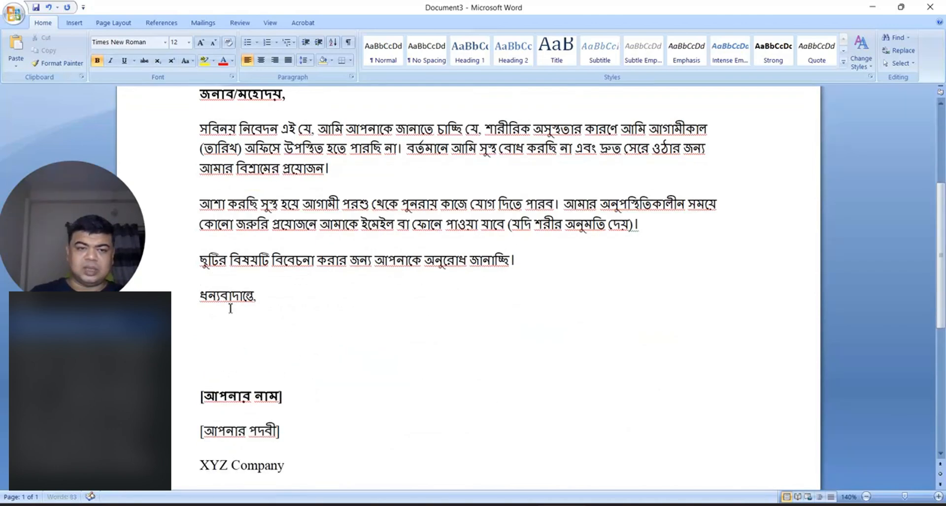
- Insert a blank line above the "জনাব/মহোদয়," salutation and check the layout of the whole letter
scroll(229, 307, up, 2)
click(201, 259)
click(199, 218)
key(Return)
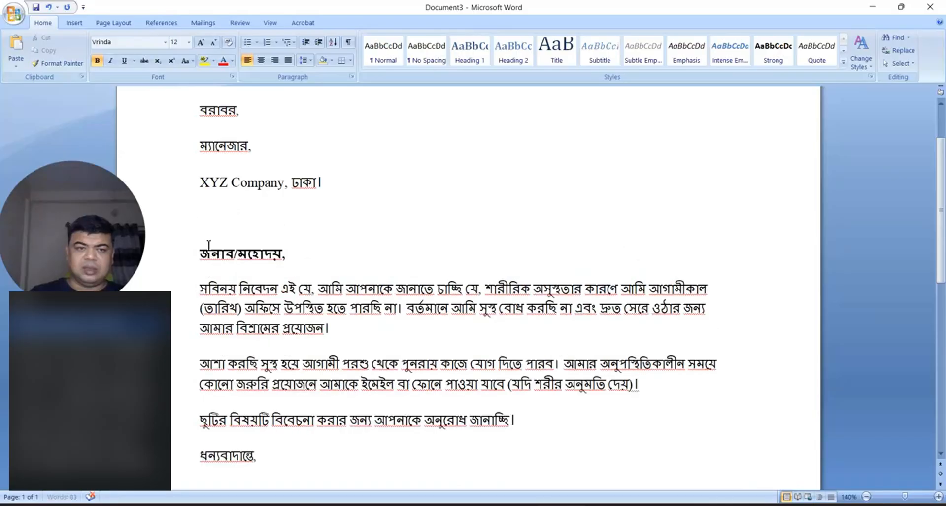
scroll(204, 245, up, 2)
scroll(297, 334, down, 5)
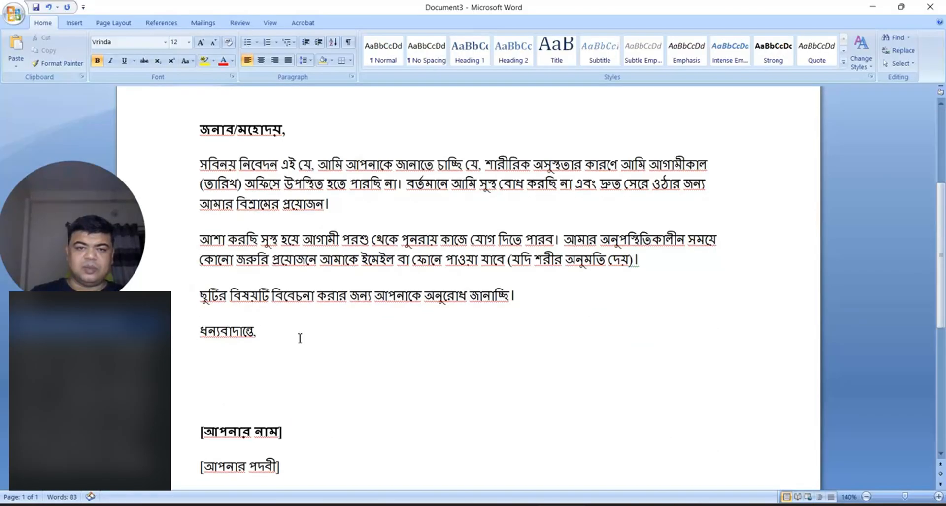
scroll(300, 340, down, 6)
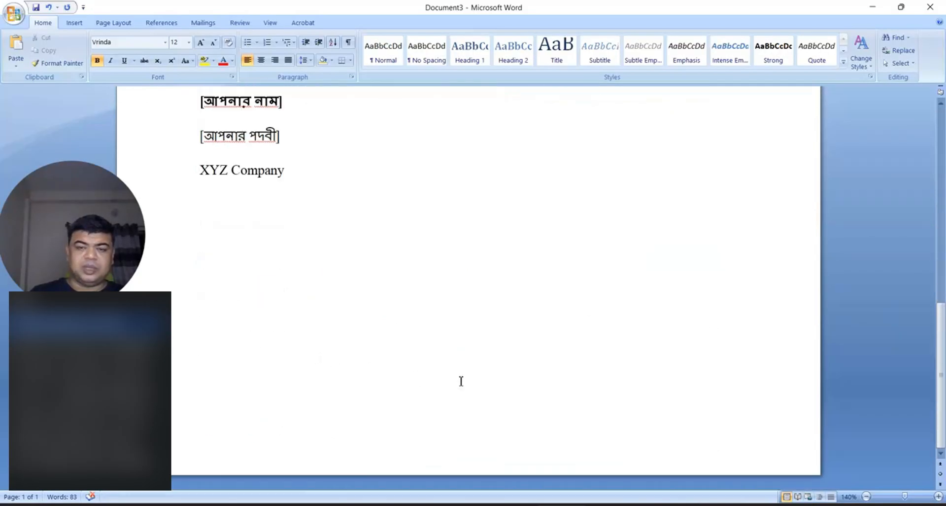
- Switch back to the Gemini chat in the browser and begin a new prompt with "global warming"
click(660, 451)
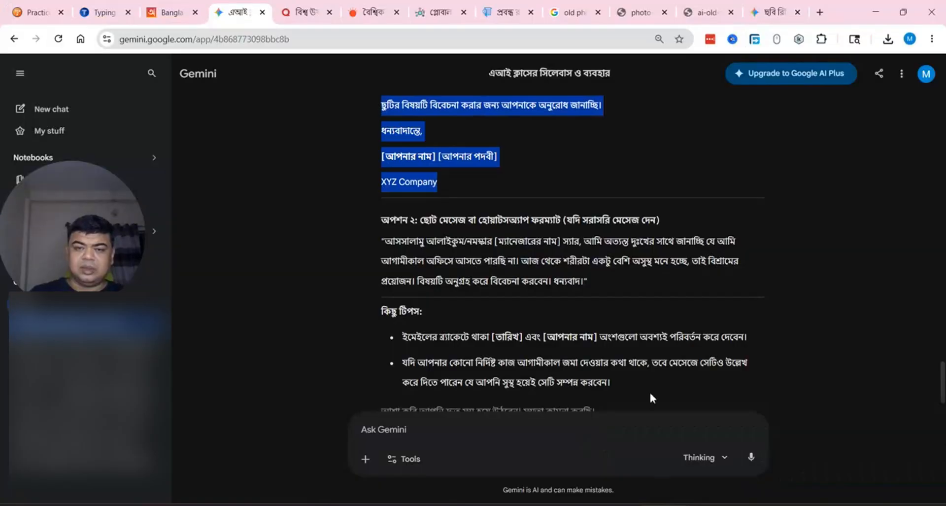
scroll(481, 372, down, 1)
click(434, 431)
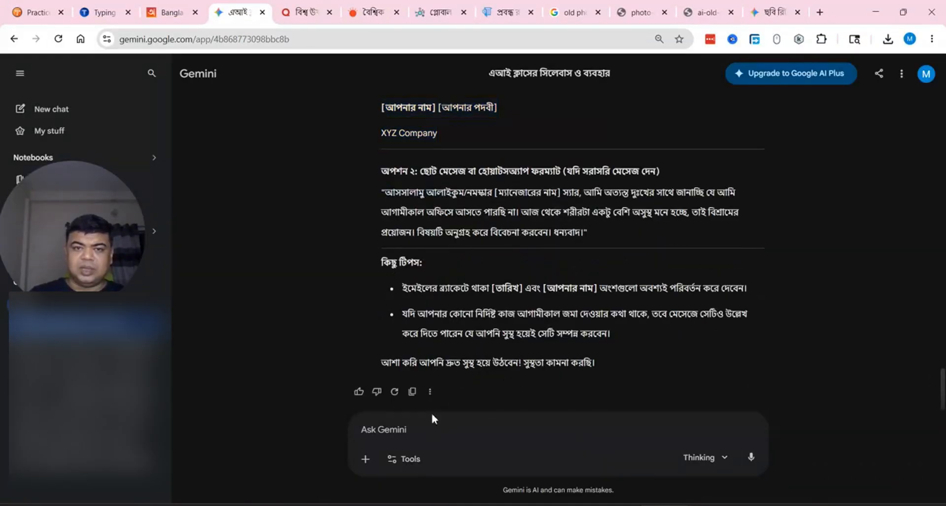
text(glo)
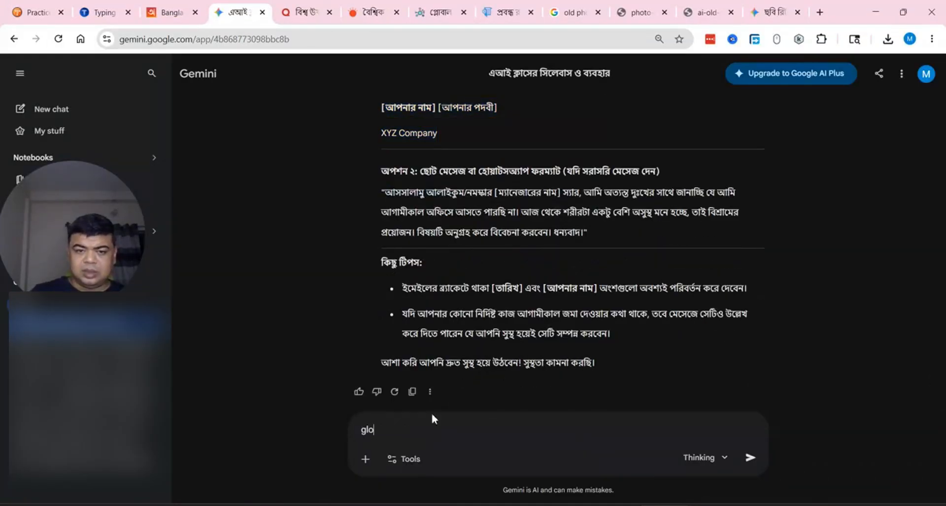
text(bal)
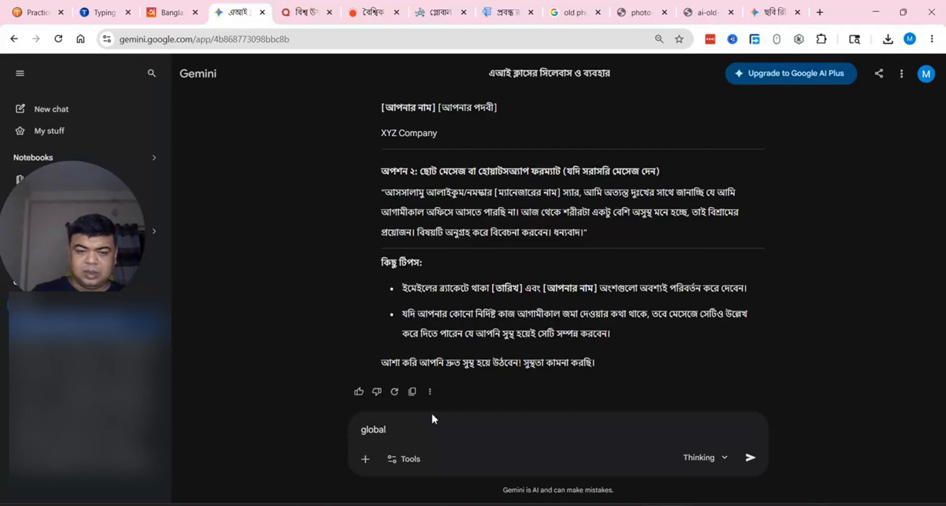
text( Ow)
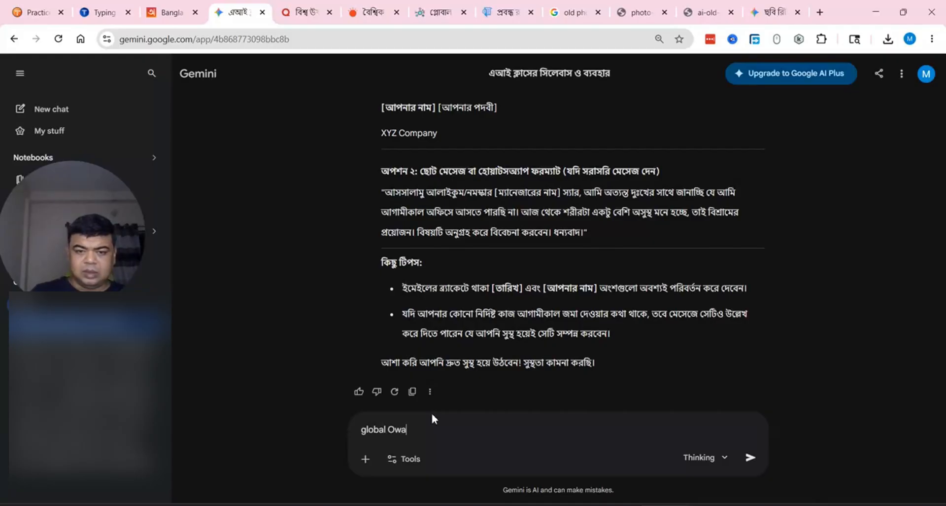
text(a)
key(BackSpace)
key(BackSpace)
key(BackSpace)
text(w)
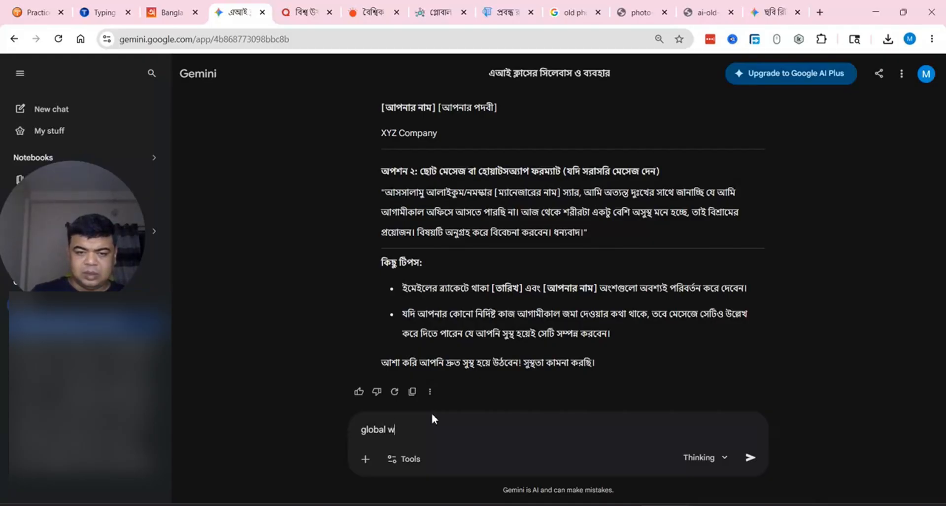
text(arming)
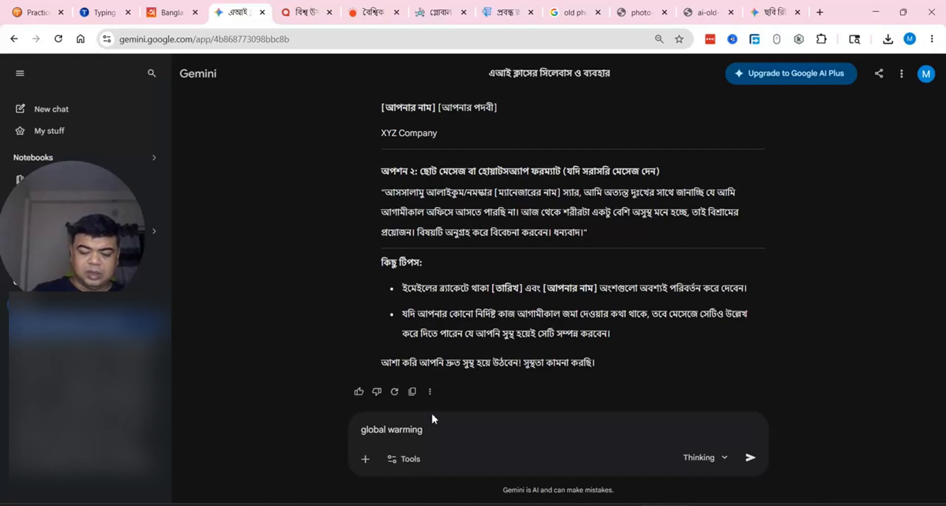
- Complete the prompt in Bangla with "নিয়ে সুন্দর করে একটা পোষ্ট লিখে দাও।" and send it
text( niye sund)
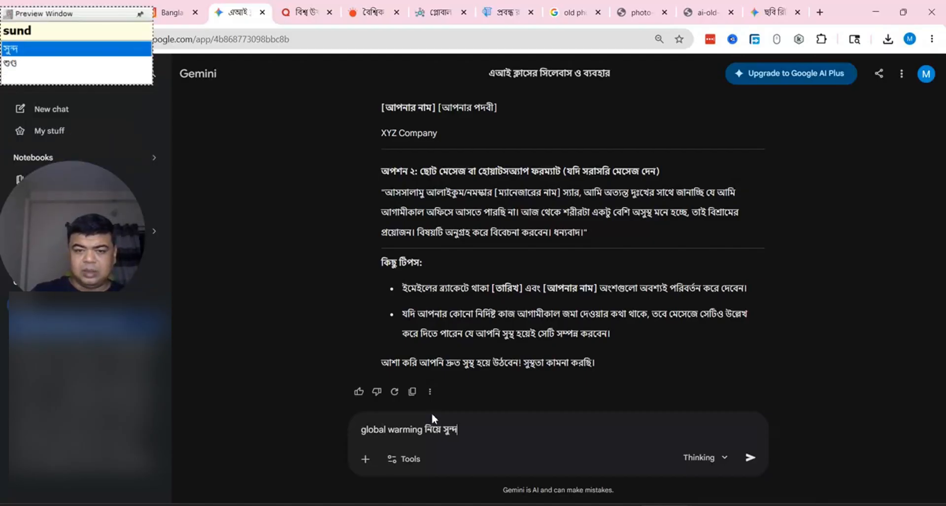
text(r ke)
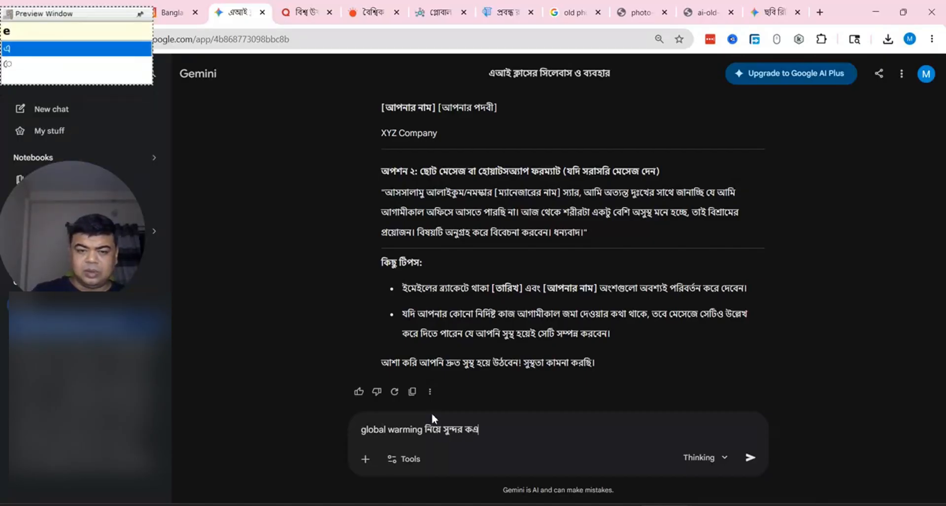
text(e)
key(BackSpace)
key(BackSpace)
text(re ek)
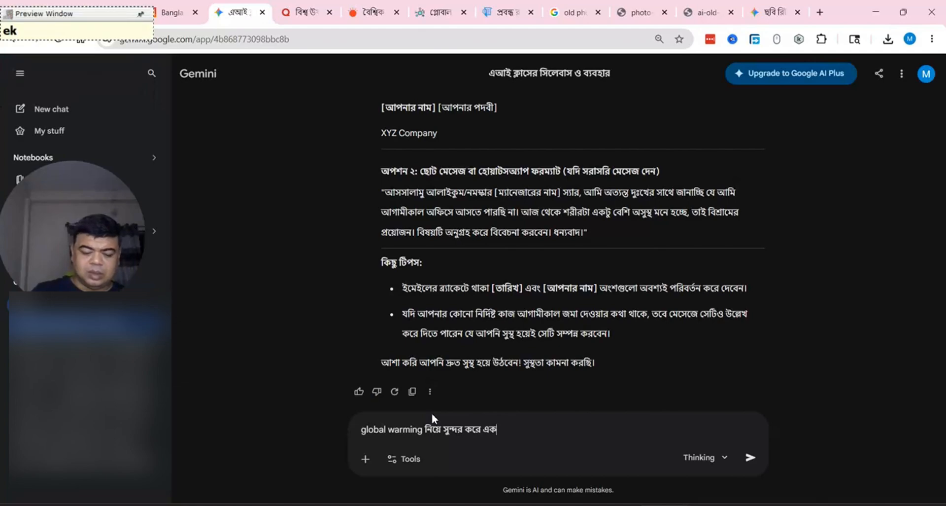
text(ta )
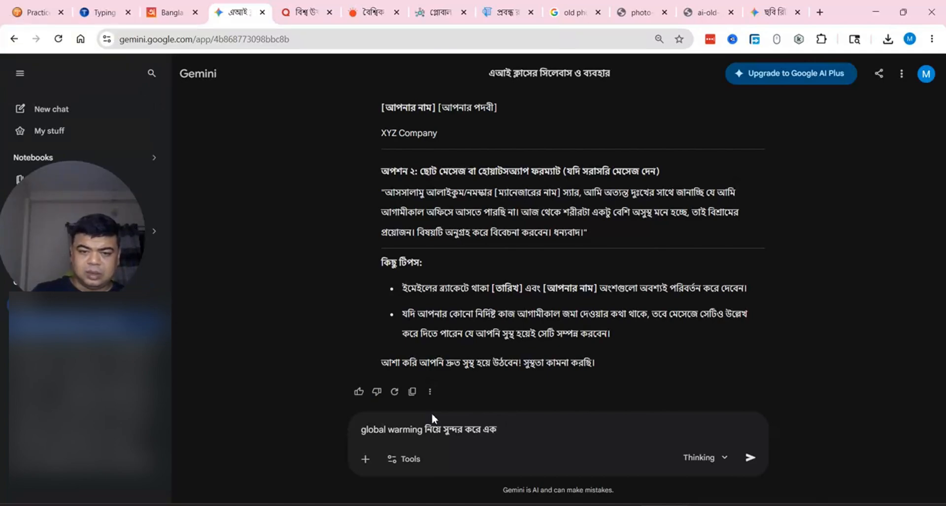
text(ta pOST l)
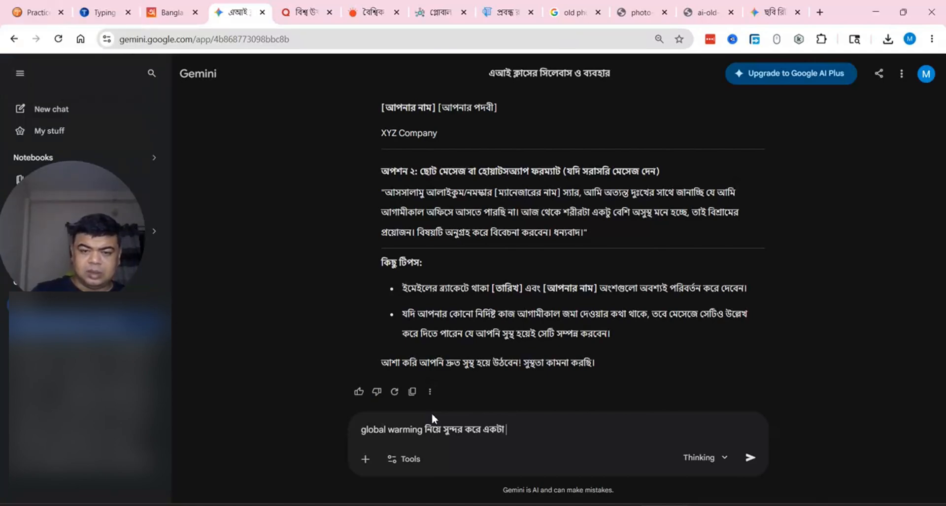
text(ikhe dao)
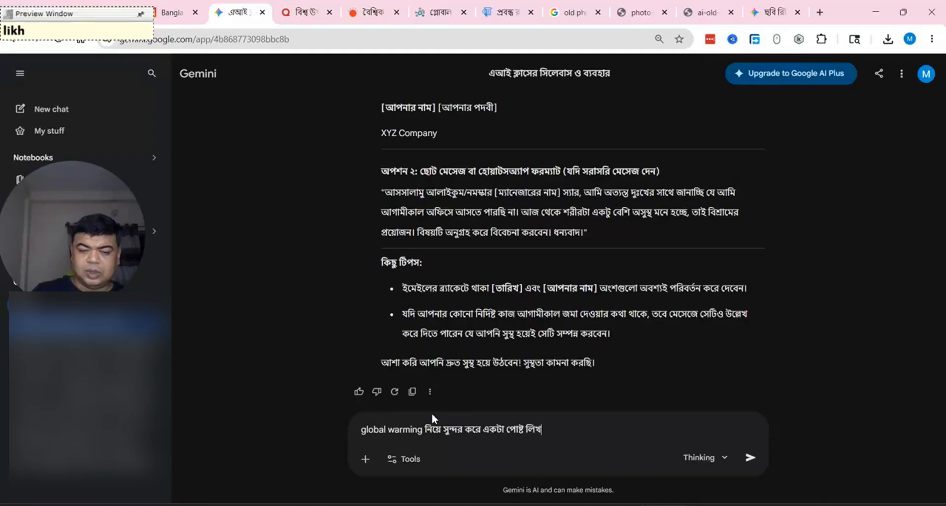
text(.)
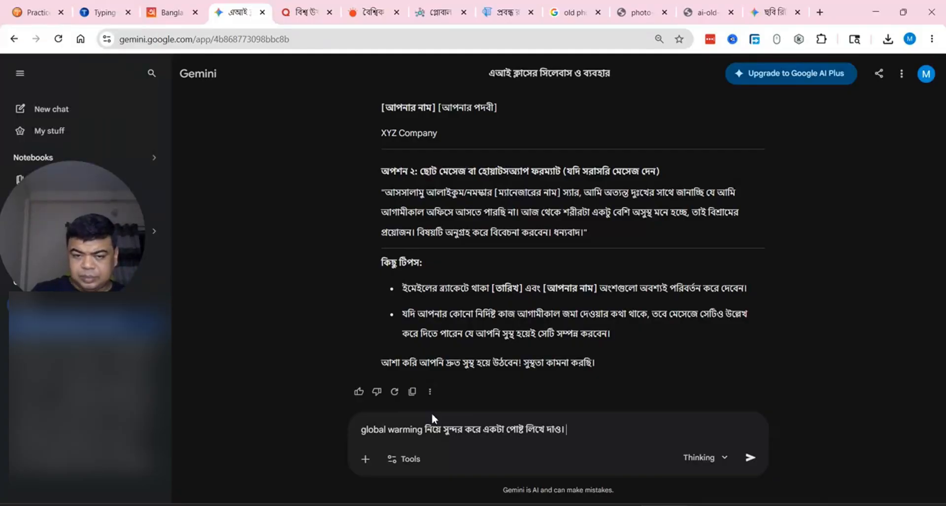
key(Return)
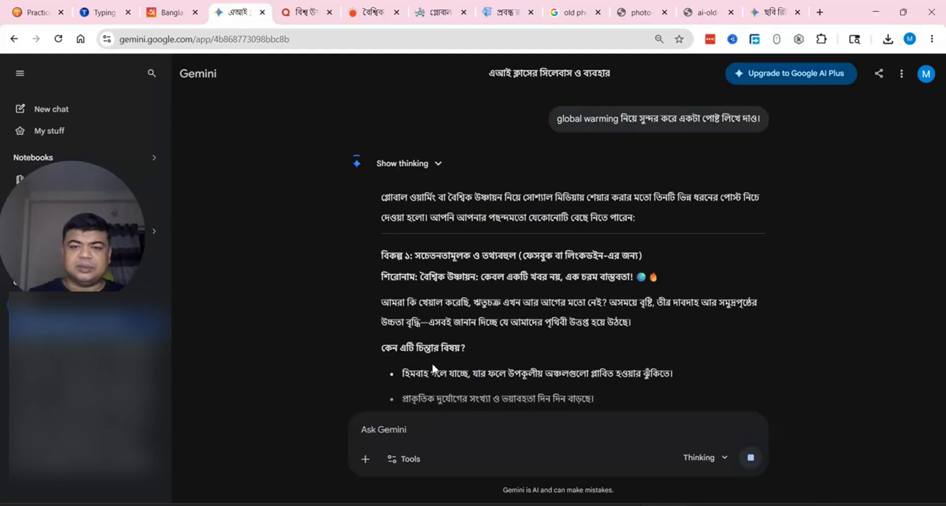
- Look through the generated posts and send the follow-up prompt "এই রিলেটেড একটা ছবি একে দাও" to request a related picture
scroll(566, 311, down, 11)
scroll(565, 312, down, 2)
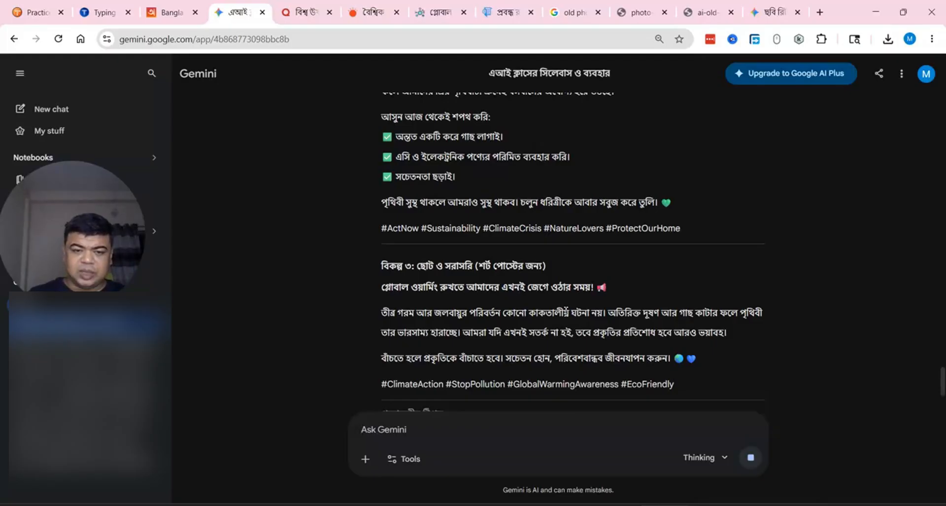
text(এই র)
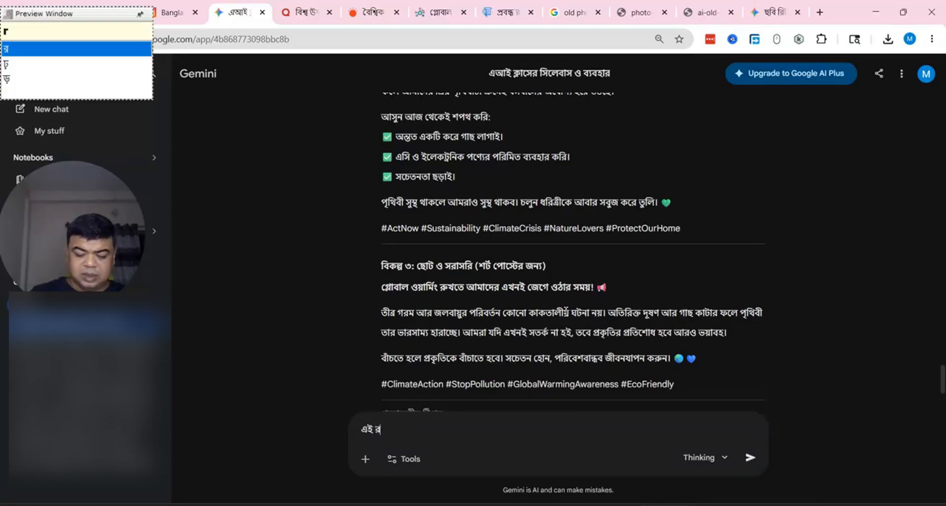
text(িলেটেড এক)
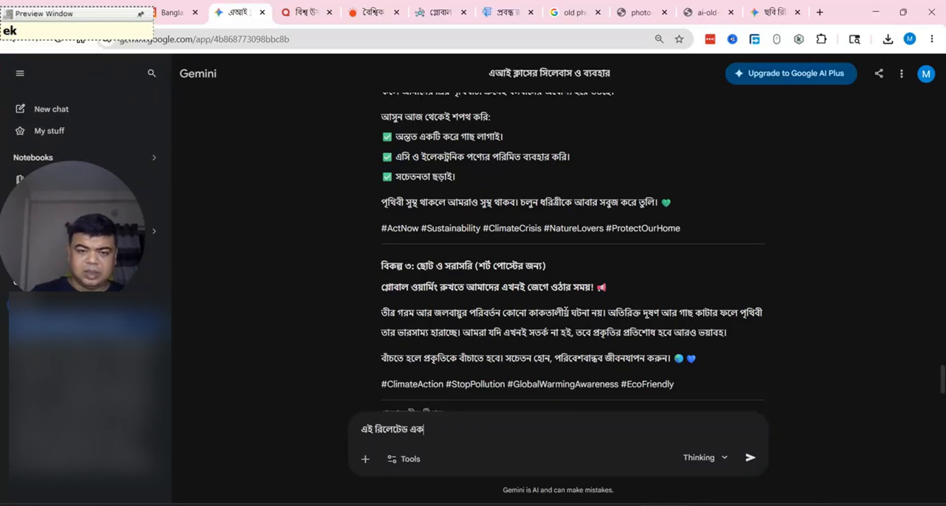
text(টা ছবি একে)
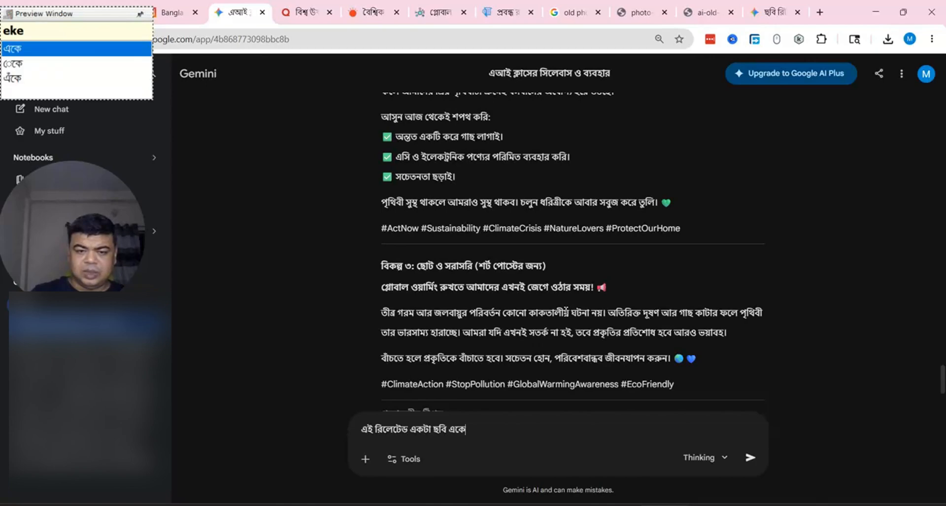
text( দাও)
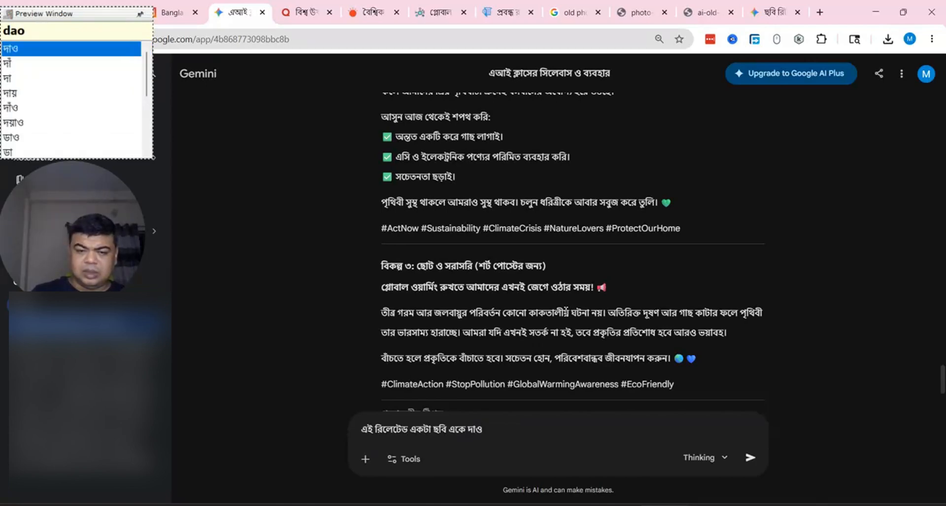
key(Return)
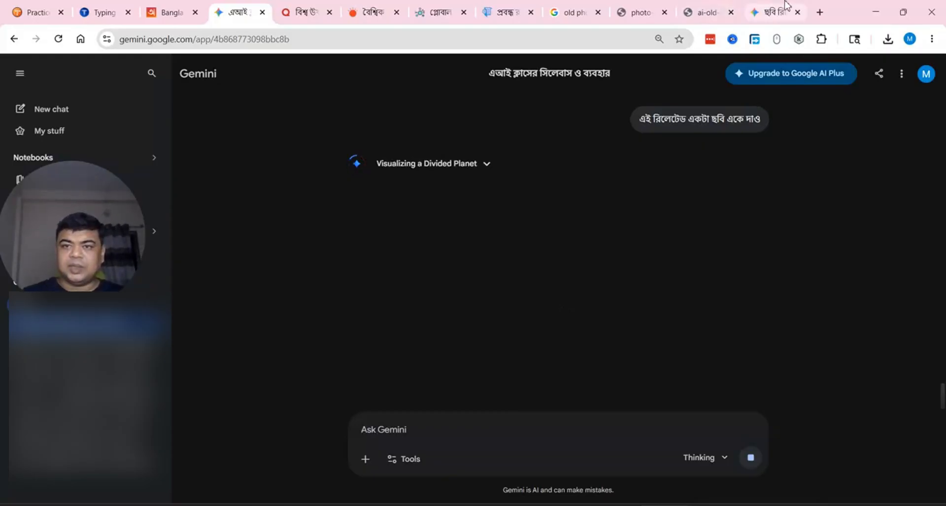
- In the photo-retouching chat, enlarge the damaged original portrait and the colourised version in turn to compare them
click(771, 12)
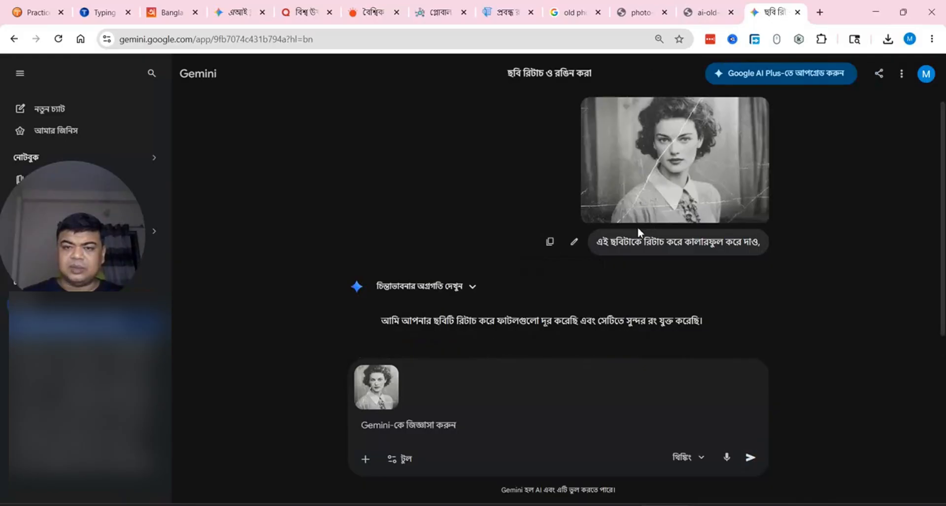
scroll(675, 175, down, 3)
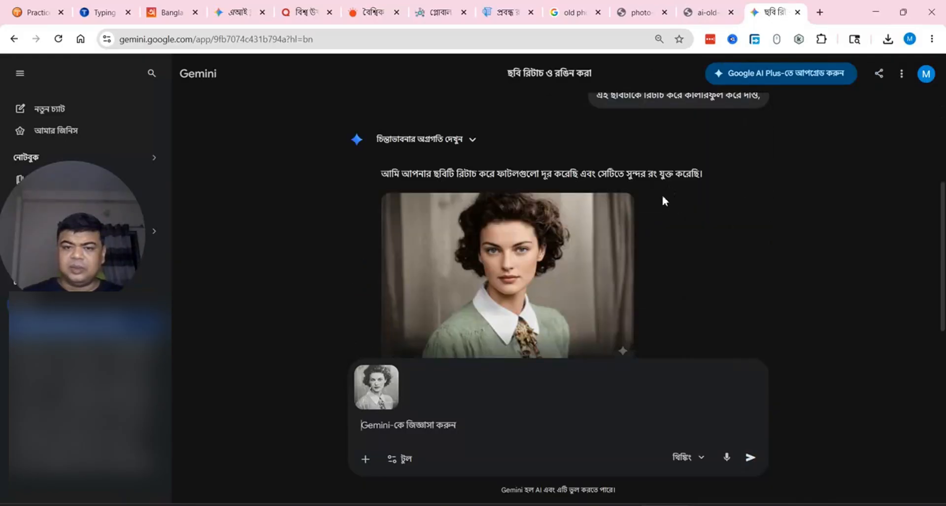
scroll(545, 244, down, 1)
scroll(592, 243, up, 5)
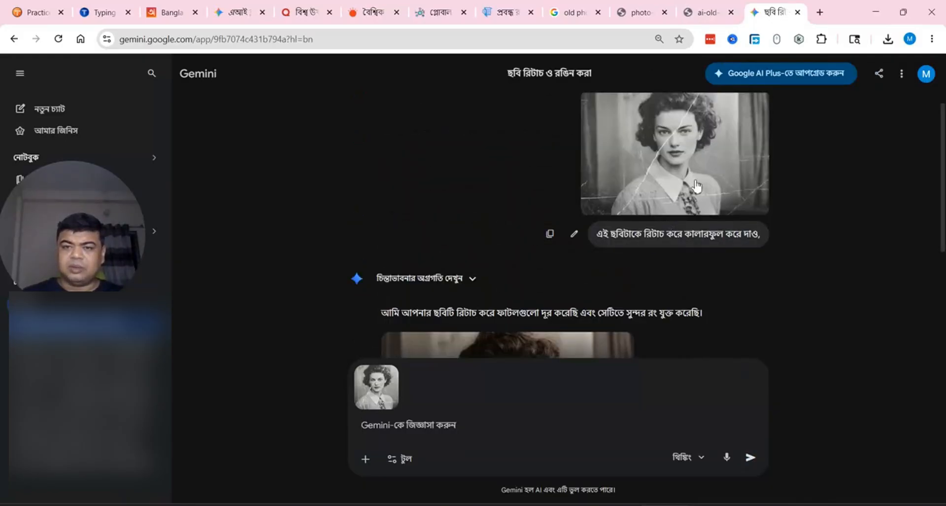
click(693, 178)
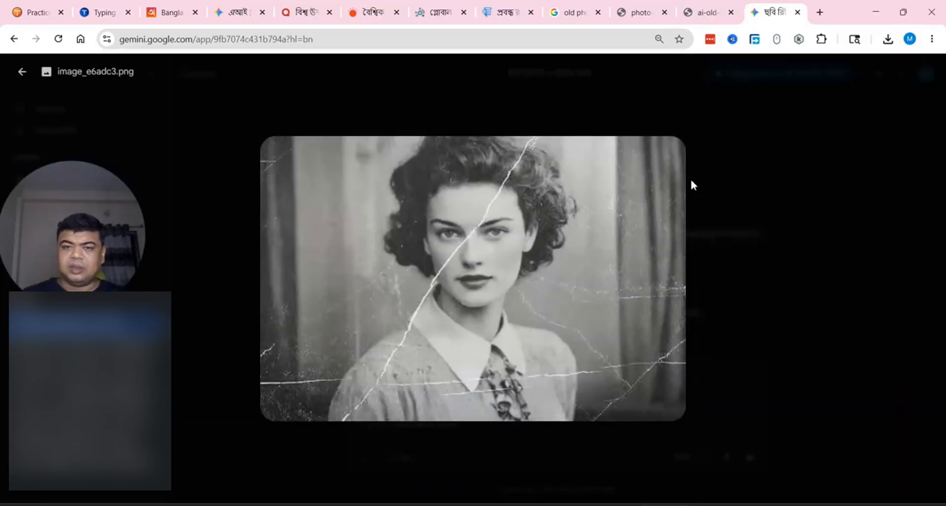
click(24, 71)
scroll(439, 268, down, 4)
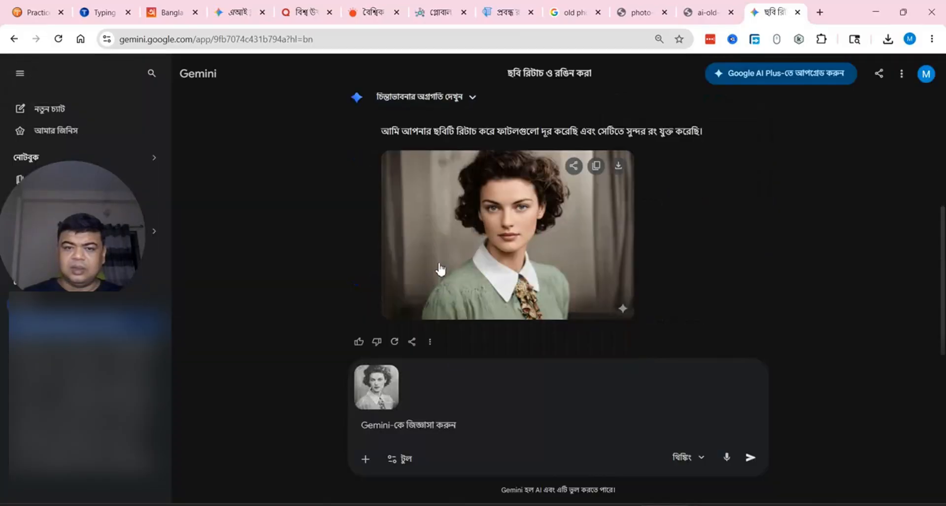
click(496, 241)
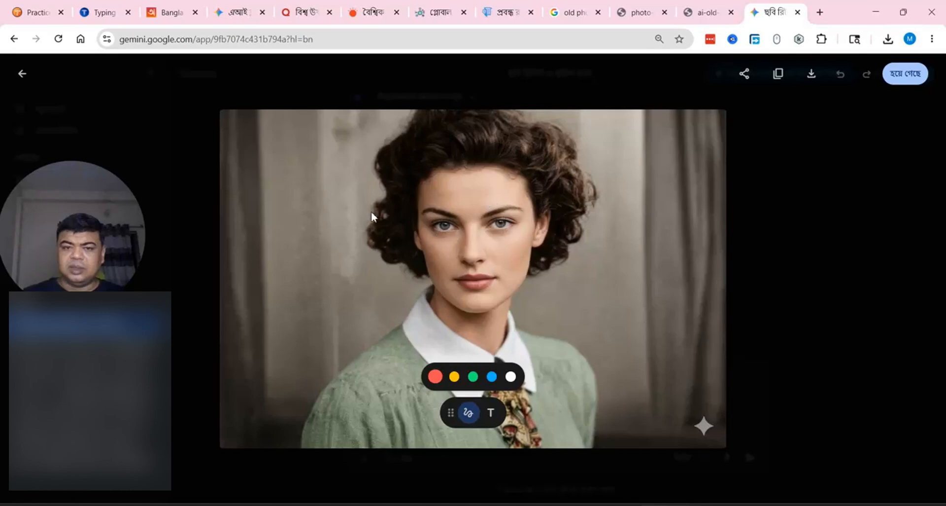
click(24, 75)
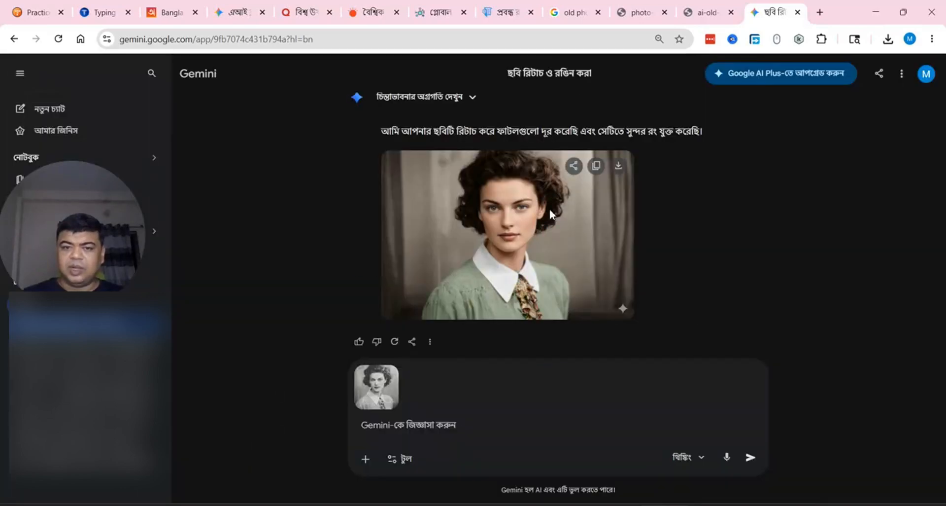
scroll(549, 209, up, 4)
scroll(678, 182, down, 4)
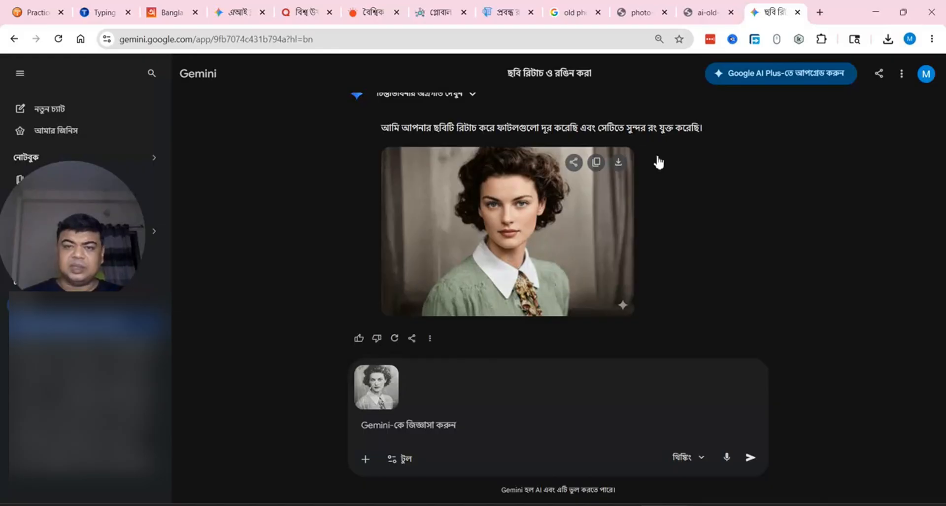
- Return to the global warming chat and review the post options together with the generated picture
click(241, 11)
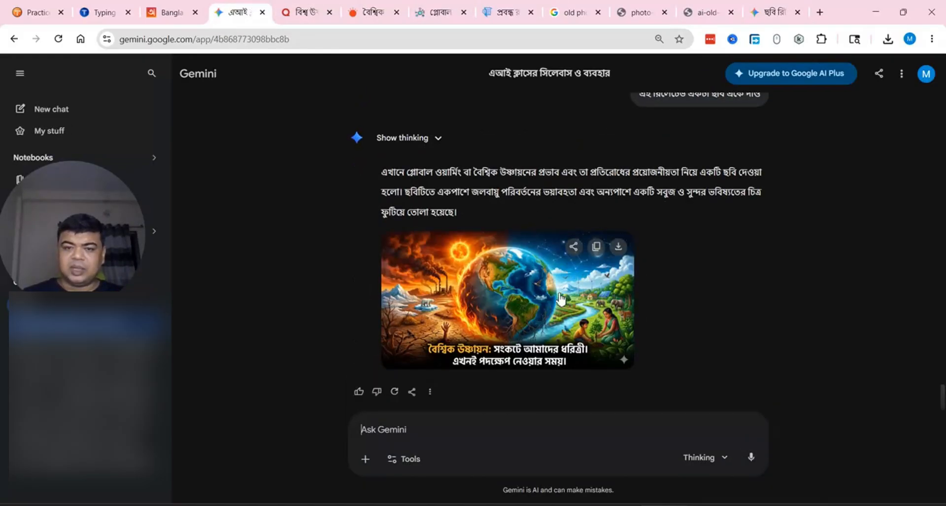
scroll(540, 332, up, 10)
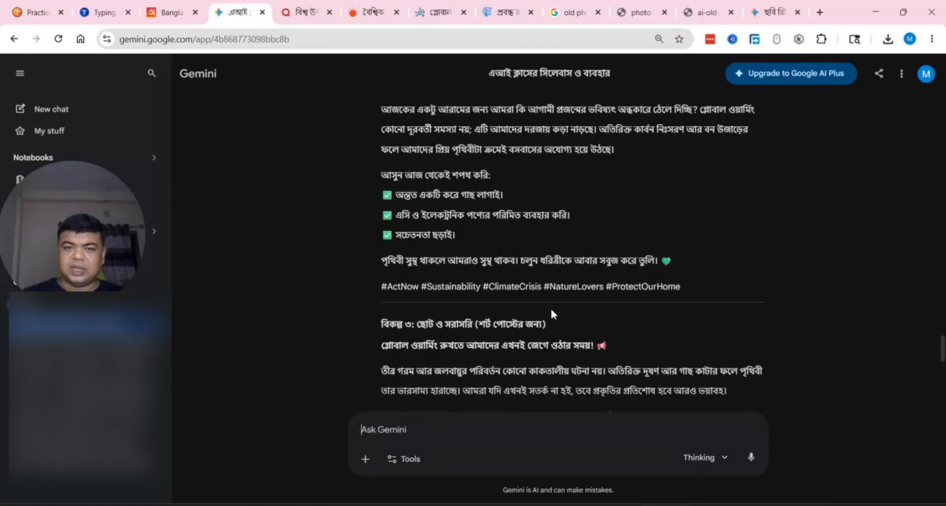
scroll(542, 290, up, 4)
scroll(540, 286, down, 5)
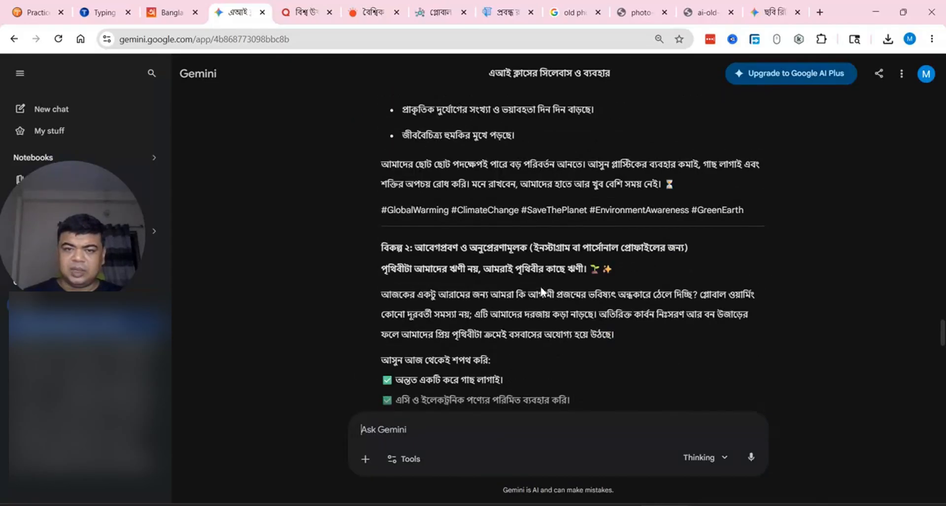
scroll(428, 227, up, 5)
scroll(427, 223, down, 10)
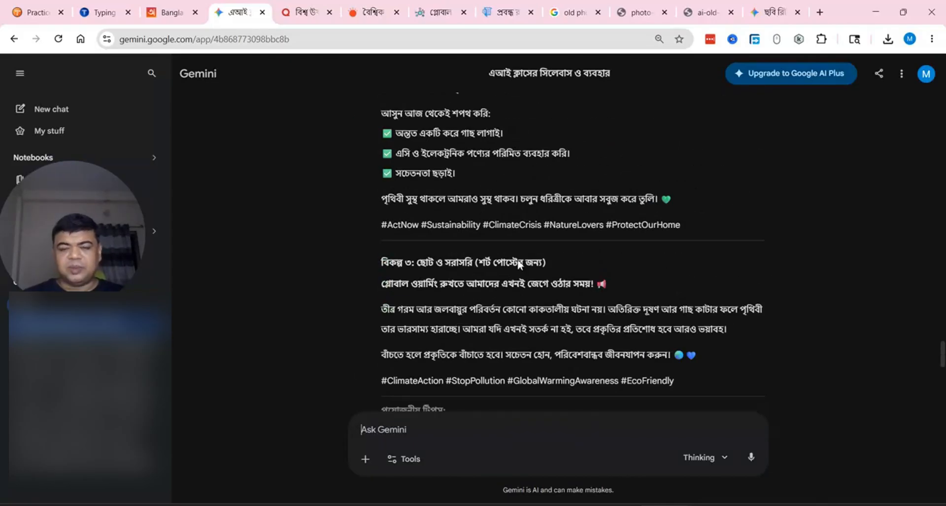
scroll(525, 273, down, 4)
scroll(526, 281, down, 4)
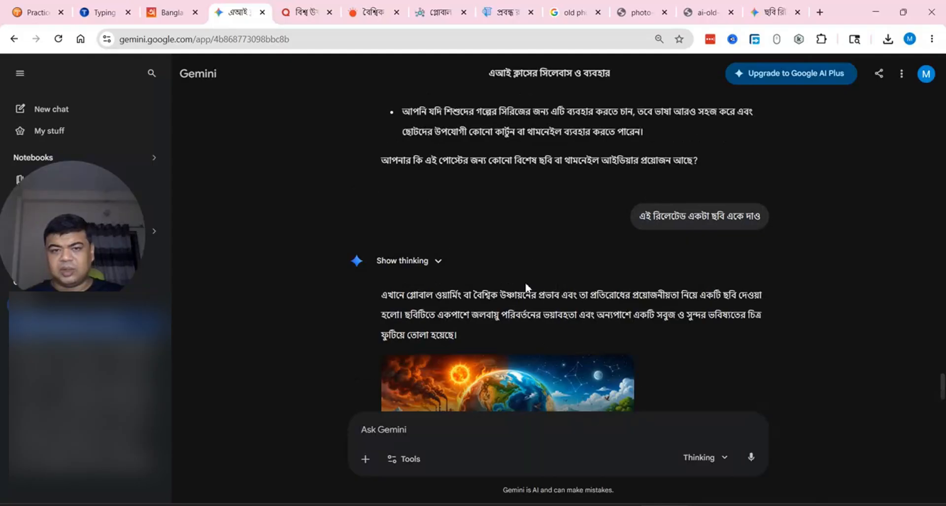
scroll(526, 284, down, 3)
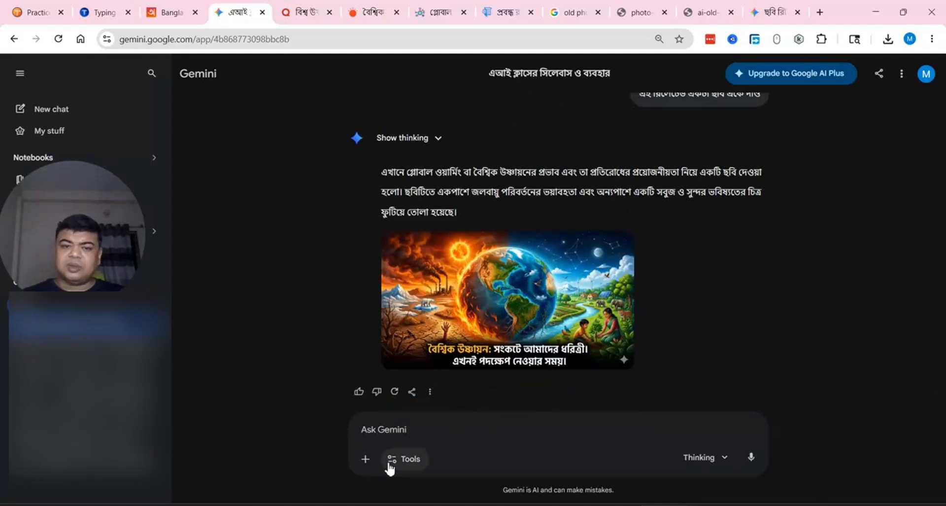
- Start a new prompt in the global warming chat with "গ্লোবাল ওয়ার্মিং নিয়ে আমি একটা ভিডীও বানিয়েছি,"
click(409, 430)
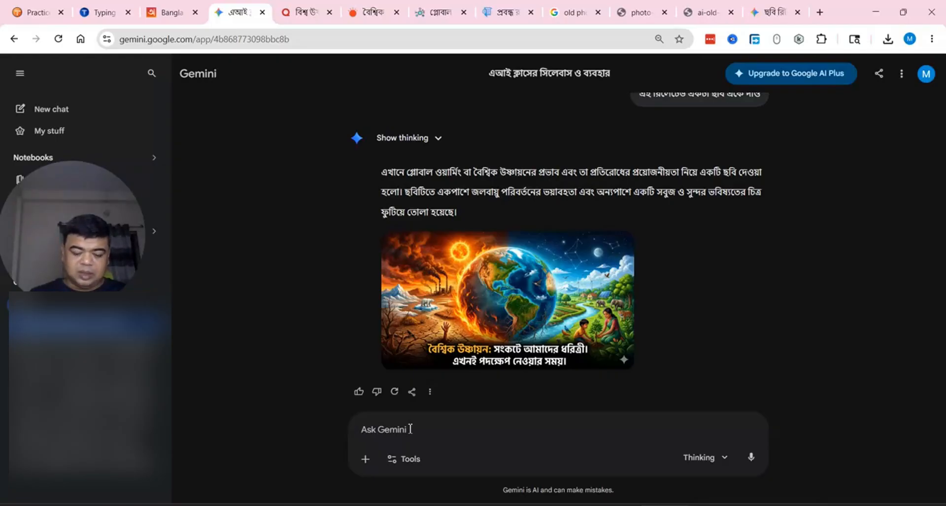
text(আমি এক)
key(BackSpace)
key(BackSpace)
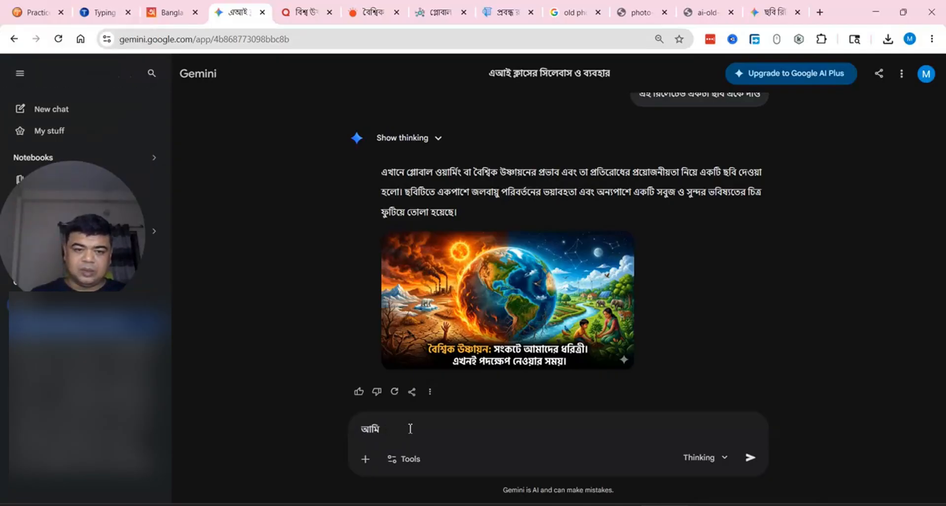
key(BackSpace)
text(গ্লো)
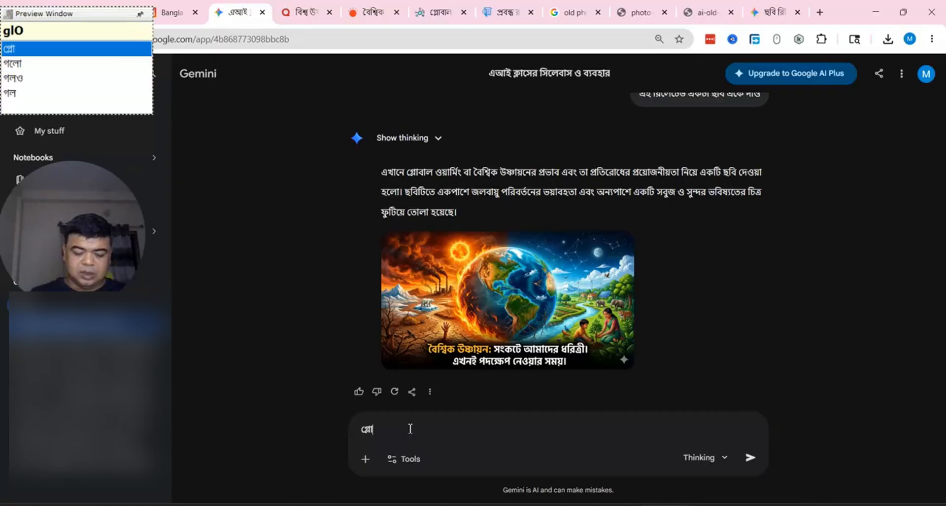
text(বাল ওয়ার্মিং)
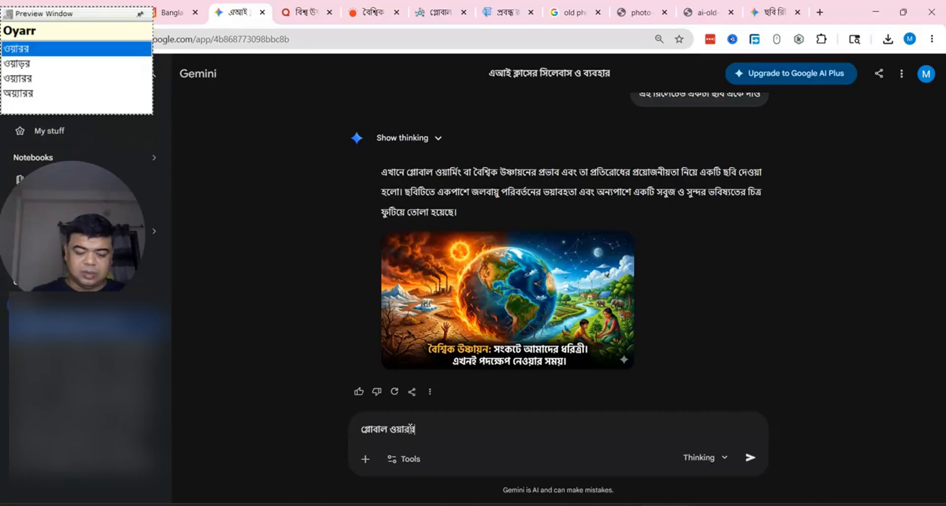
text( নিয়ে আমি )
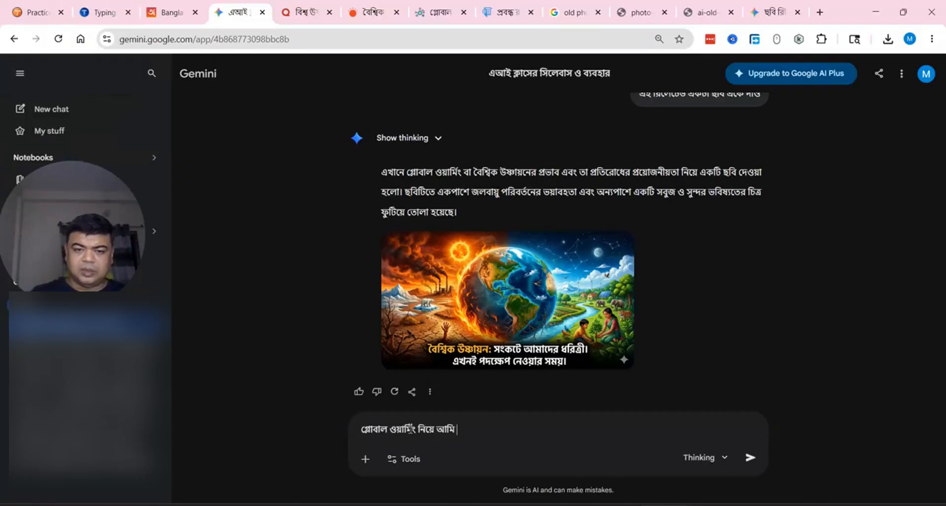
text(এক্টা ভিডীও )
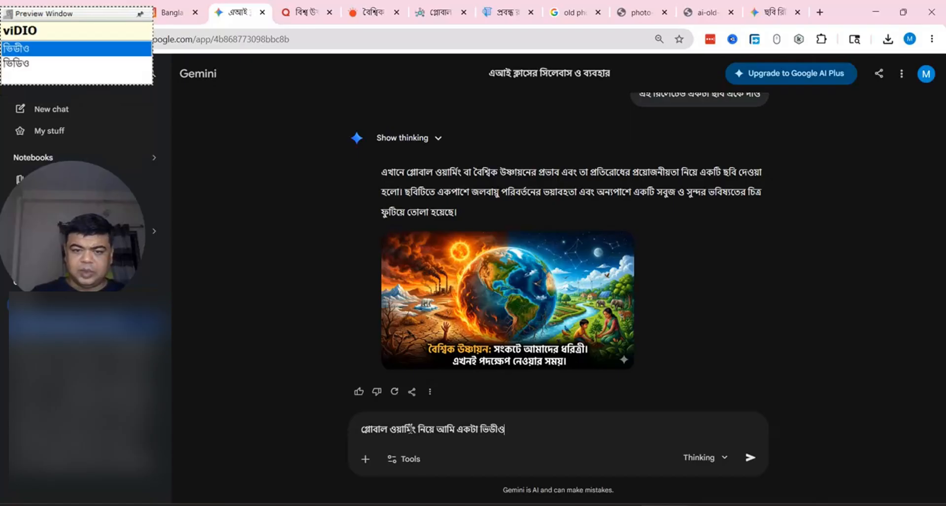
text(বানিয়েছি, )
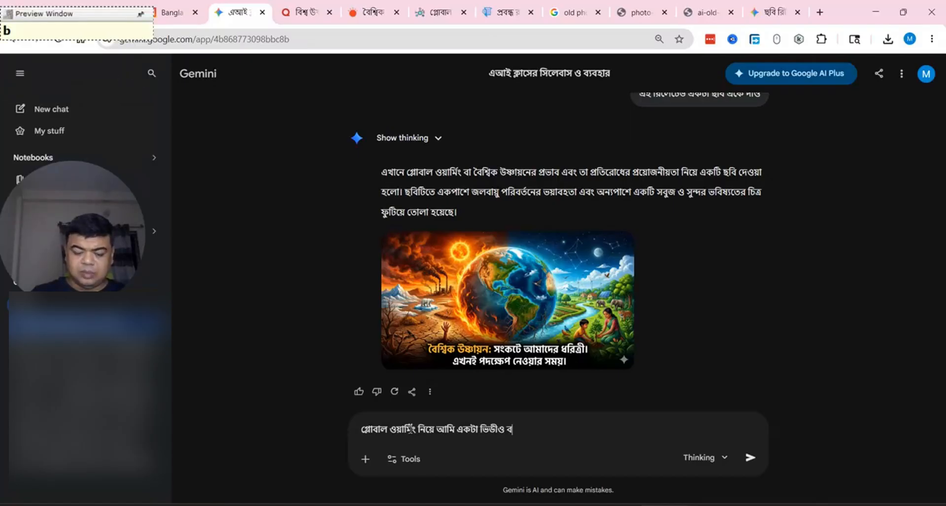
- Continue the prompt with "এটার ইউটিউবের জন্য টাইটেল, ডেসক্রিপশন," to ask for a YouTube title and description
text(এ)
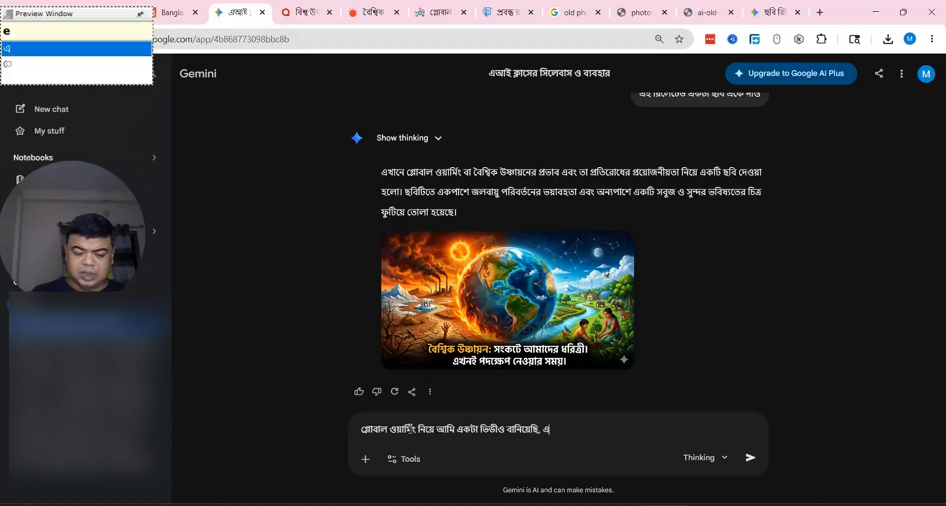
text(টার )
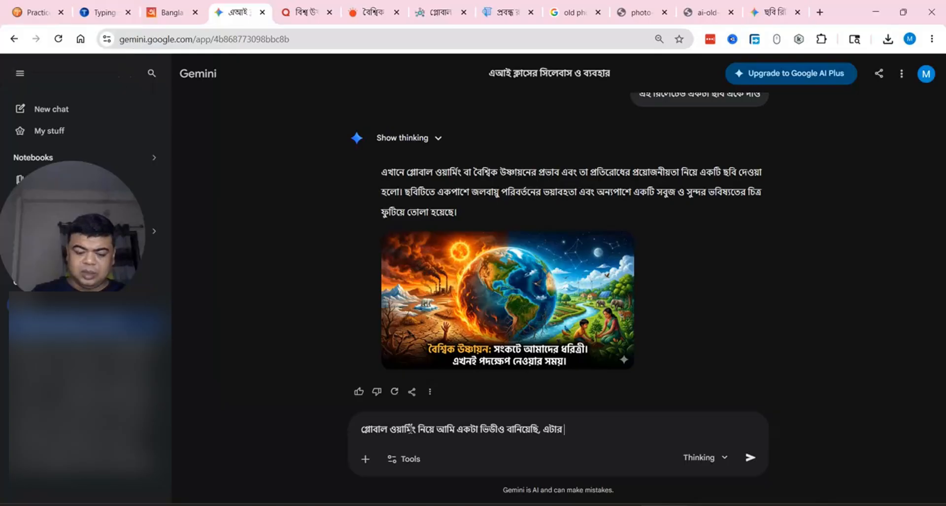
text(ইউটিউবের)
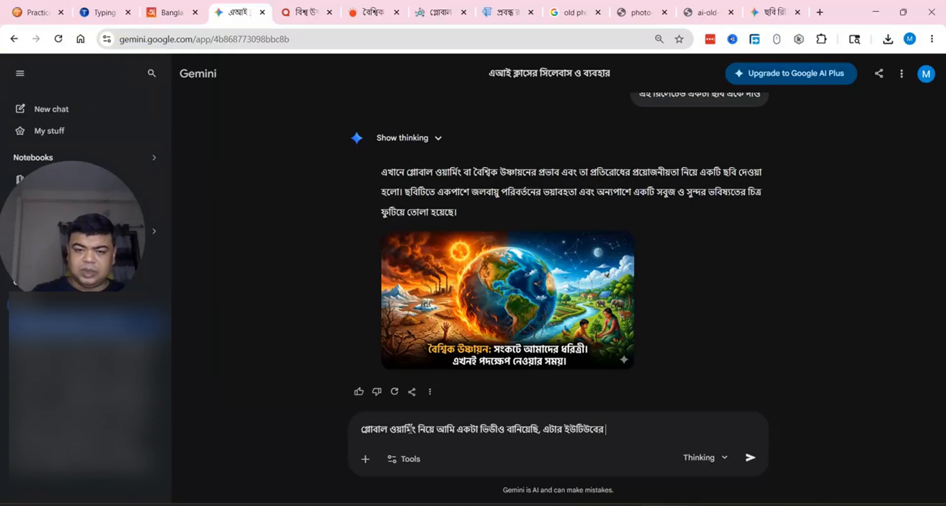
text( জন্য ট্যাগ)
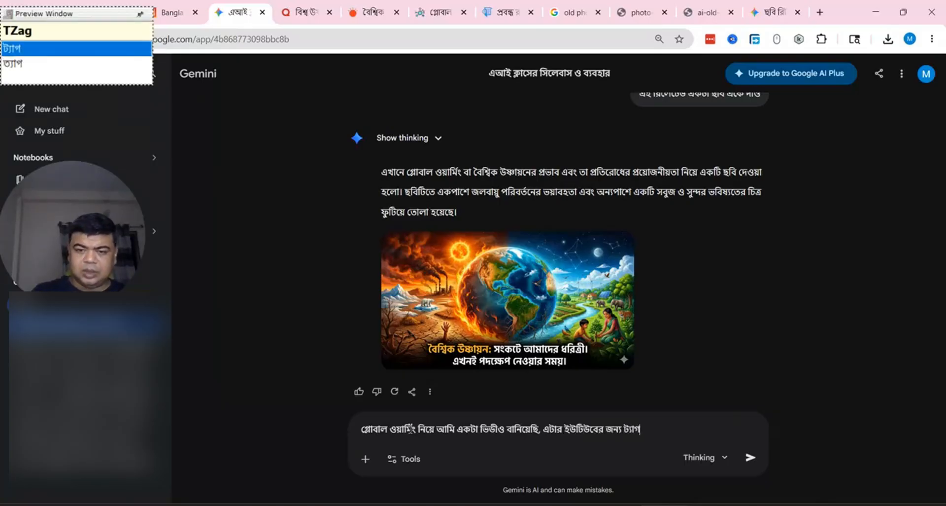
key(BackSpace)
key(BackSpace)
key(BackSpace)
key(BackSpace)
text(াই)
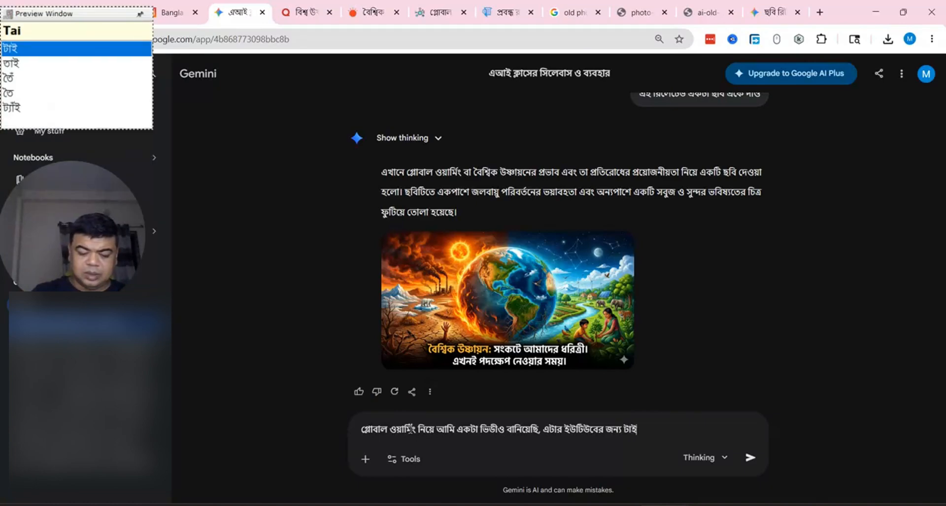
text(টেল, ডে)
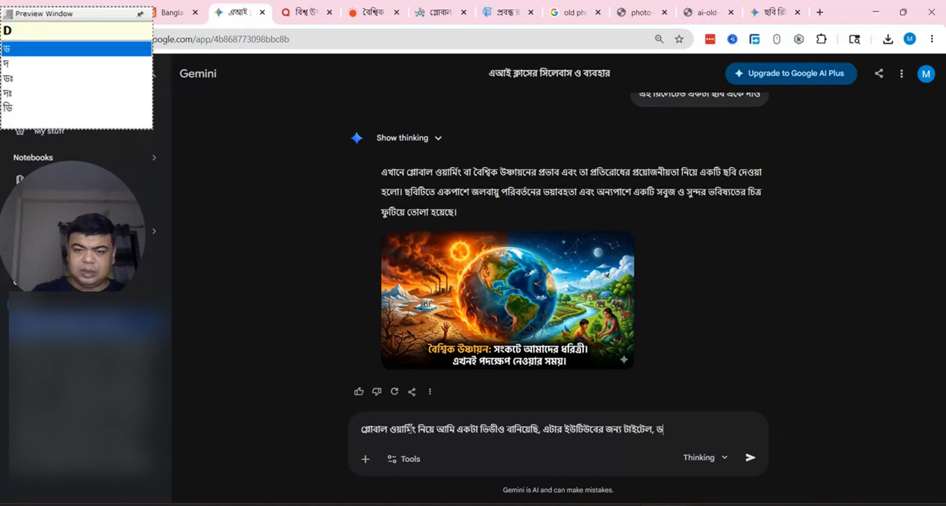
text(স ক্রি)
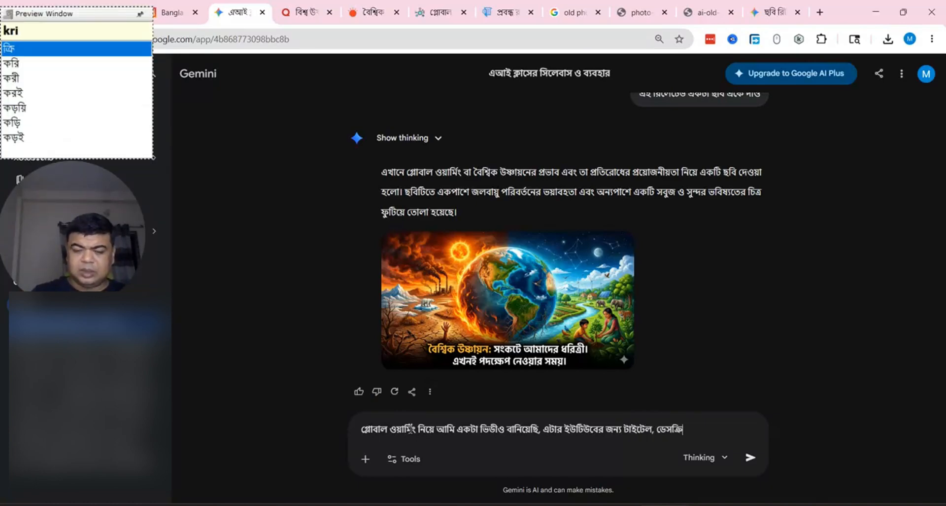
text(পশন, )
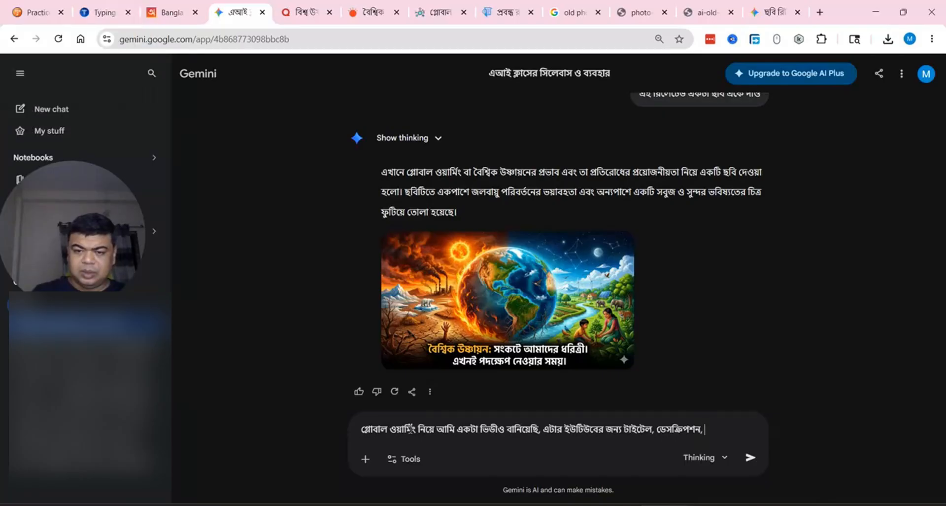
- Add "ও কমা সেপারেট ট্যাগ লিখে দাও" to the prompt to request comma-separated tags
text(ও)
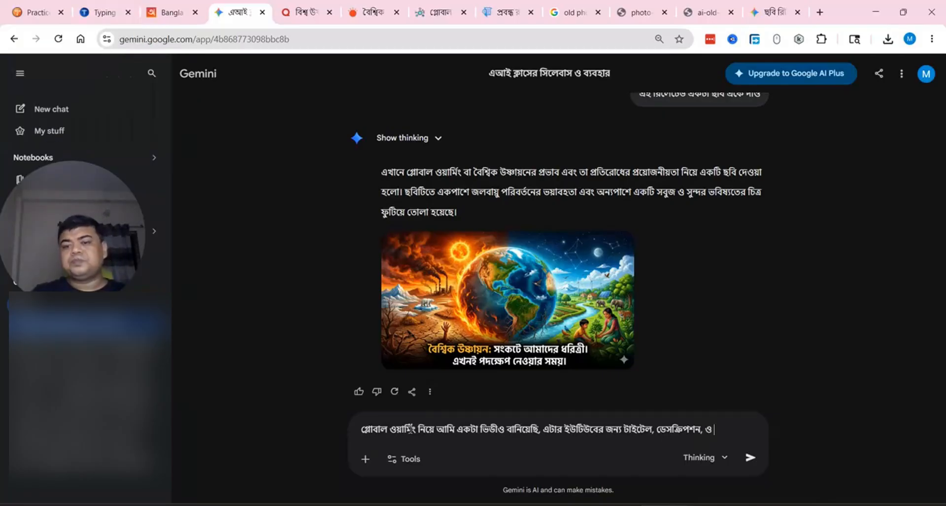
text( কা)
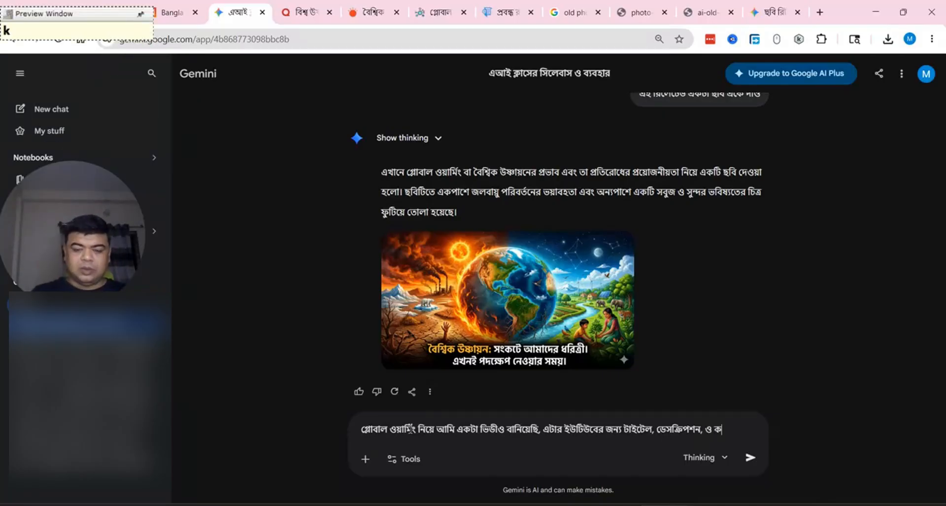
text(মা সেপ)
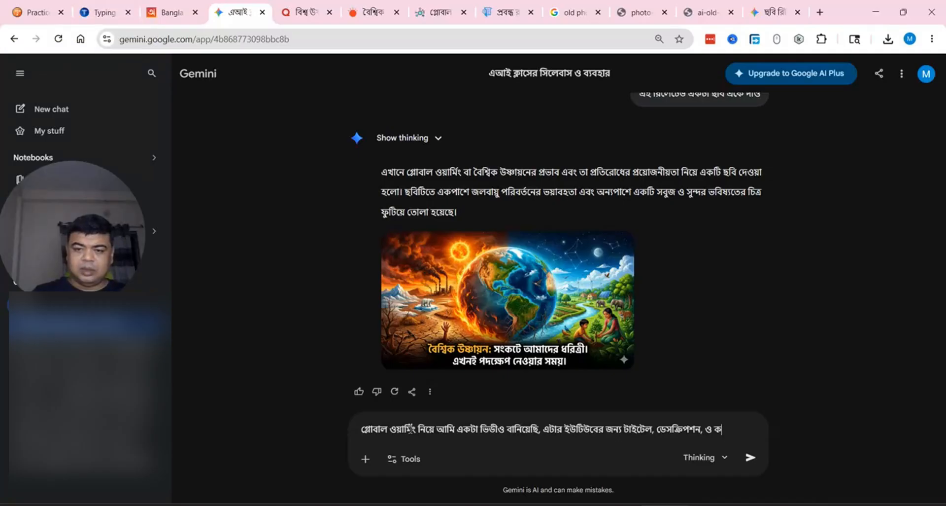
text(ারে)
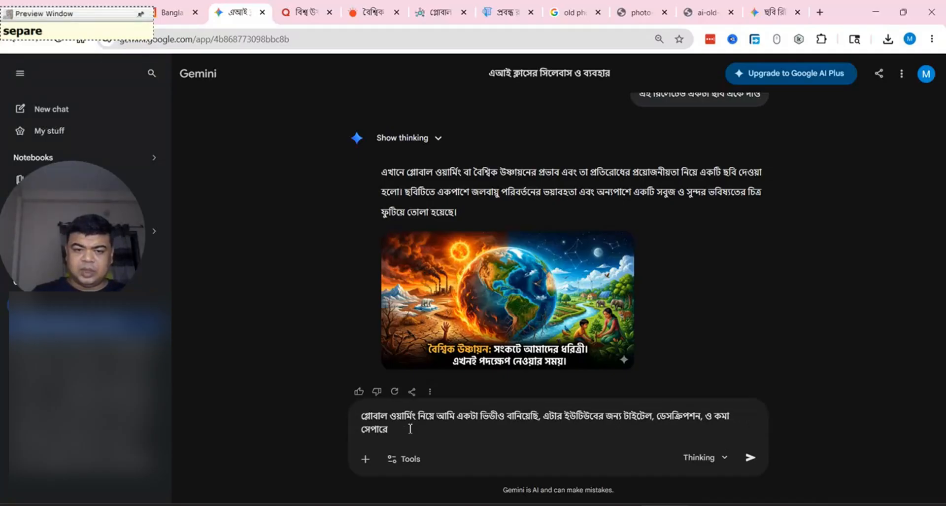
text(ট ট্যাগ)
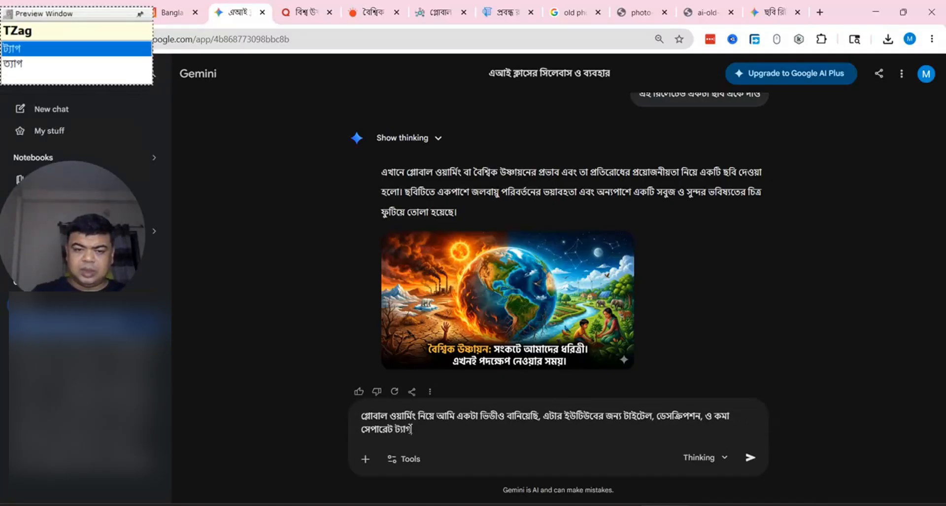
text( লিখে দাও)
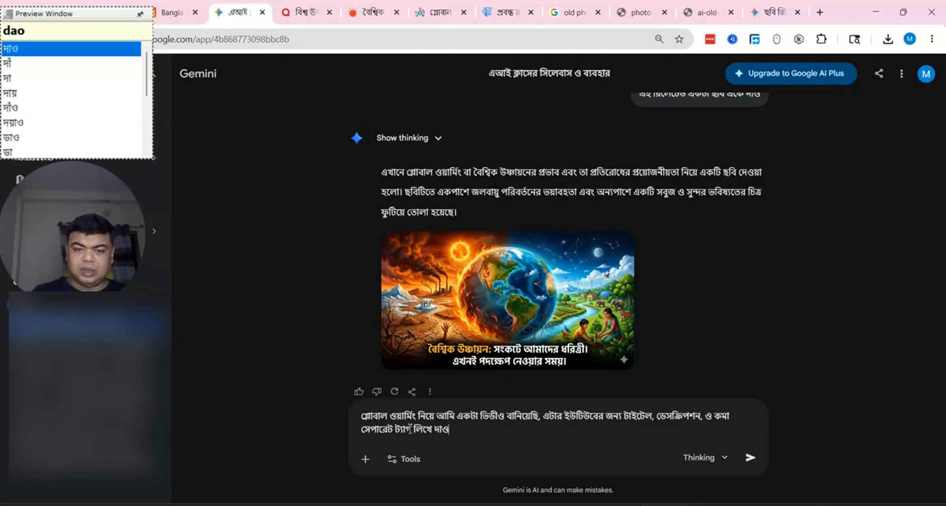
- Finish the prompt with ", যা হাই cTR হবে" and send it
text(, যা)
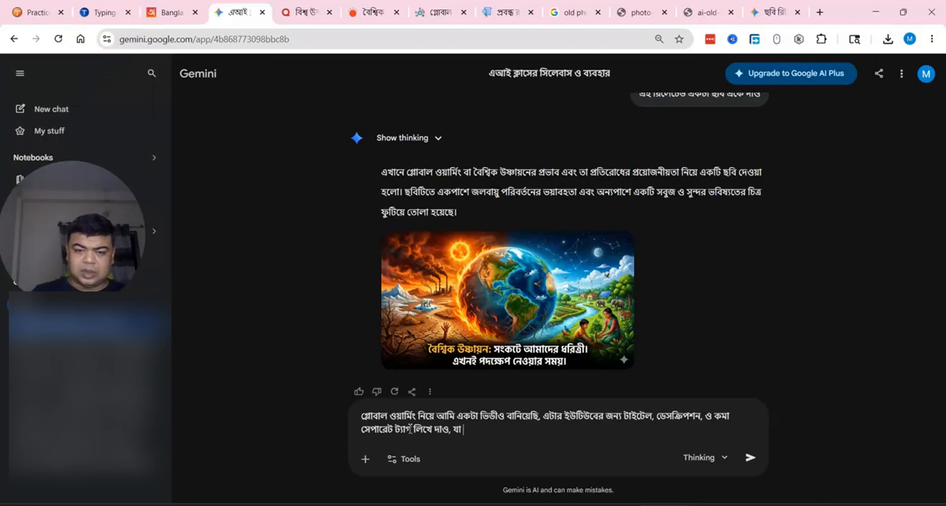
text(হিয)
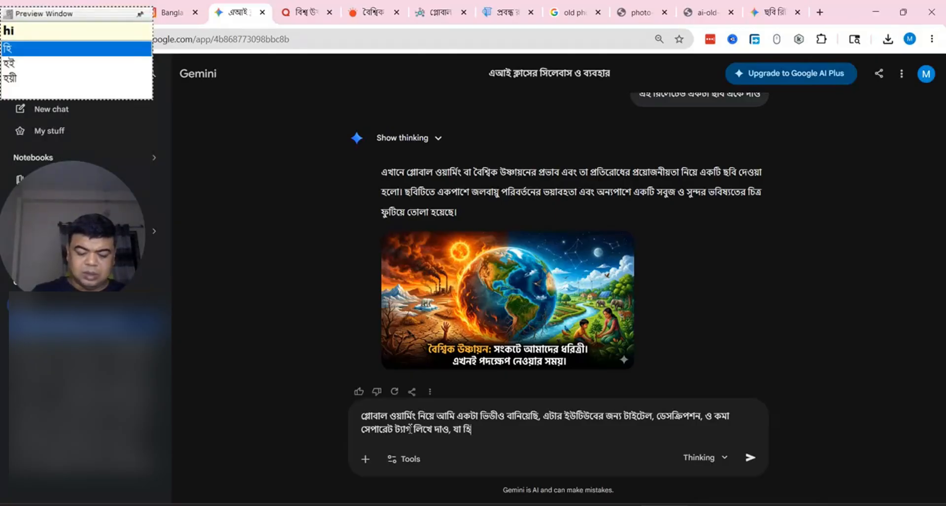
key(BackSpace)
key(BackSpace)
key(BackSpace)
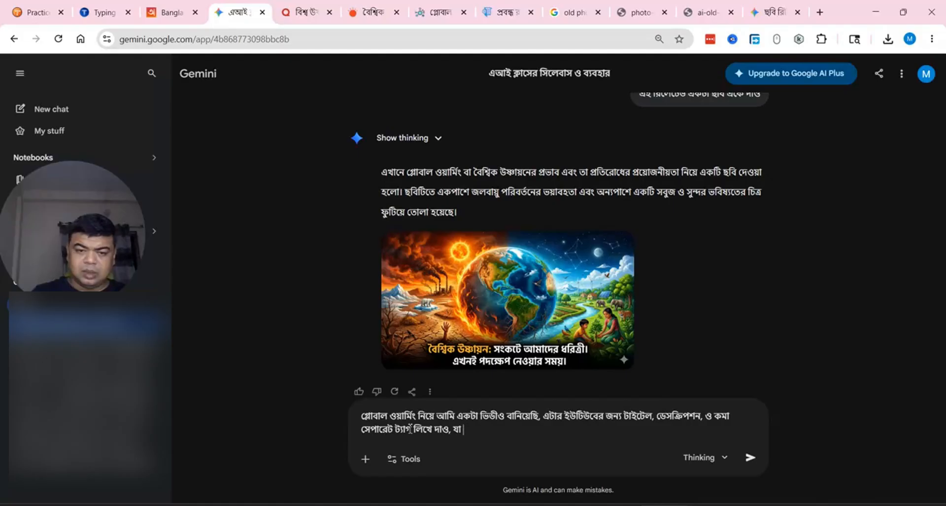
text(হাই)
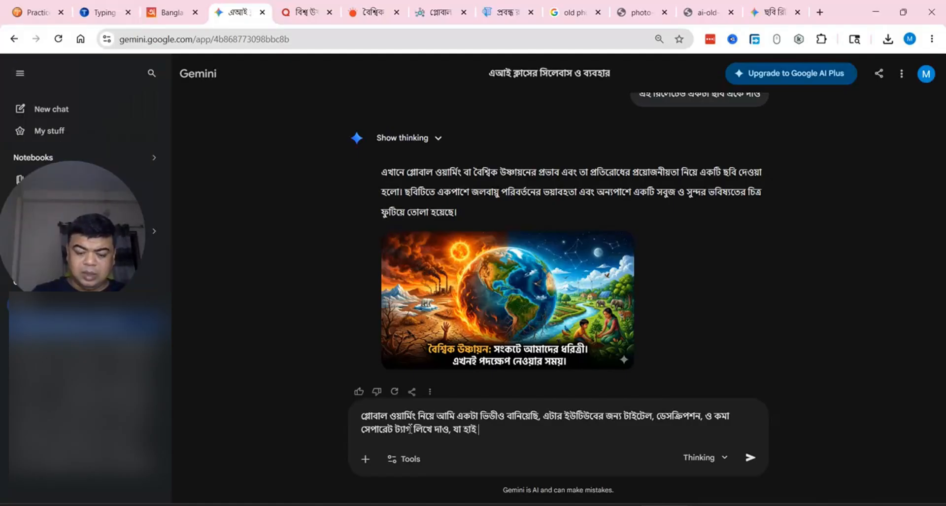
text(ট্র)
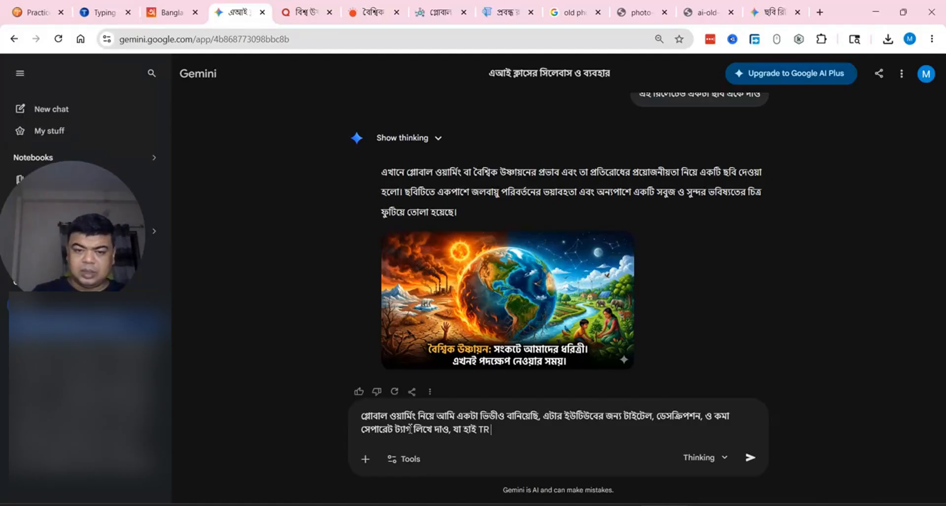
text(ে)
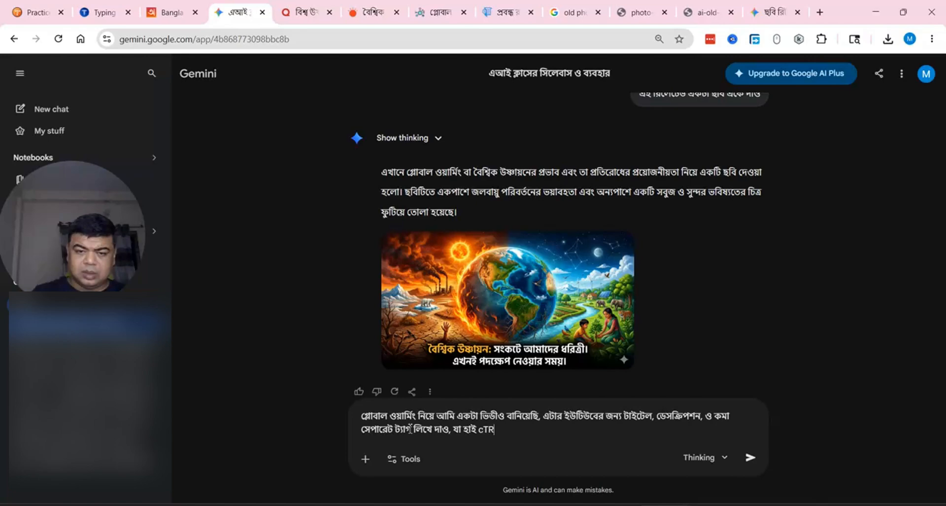
text( হবে)
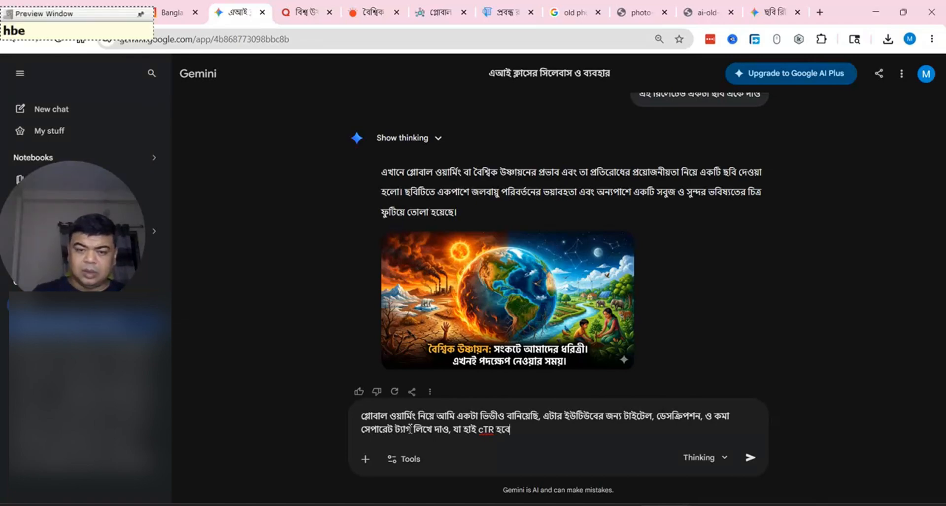
key(Return)
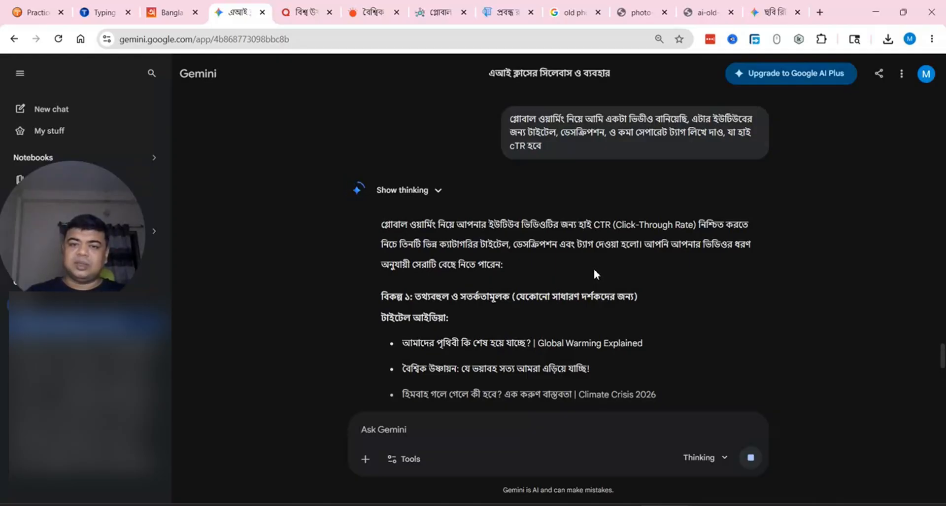
- Review the first option's title ideas, description and comma-separated tags, highlighting the first two titles, the tag list and the "Global Warming" tag
scroll(594, 267, down, 1)
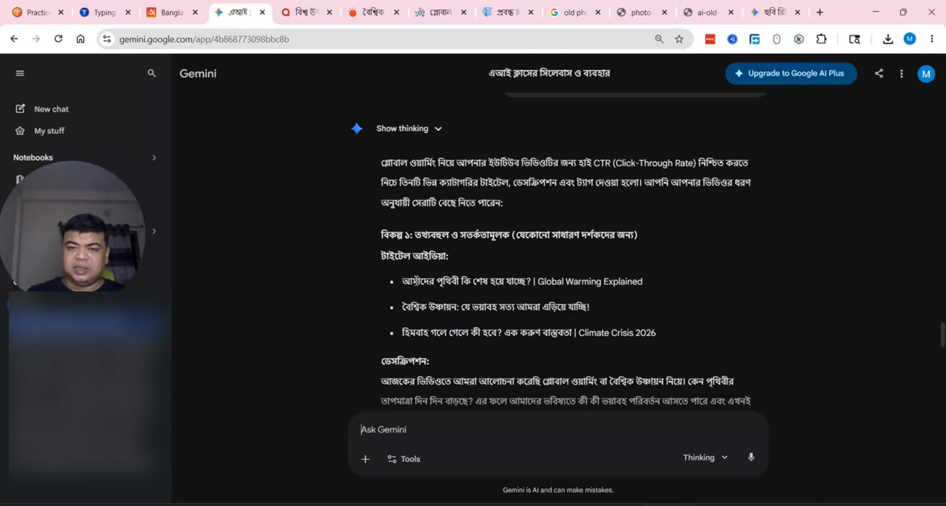
drag(413, 281, 472, 303)
drag(398, 282, 486, 317)
scroll(514, 328, down, 4)
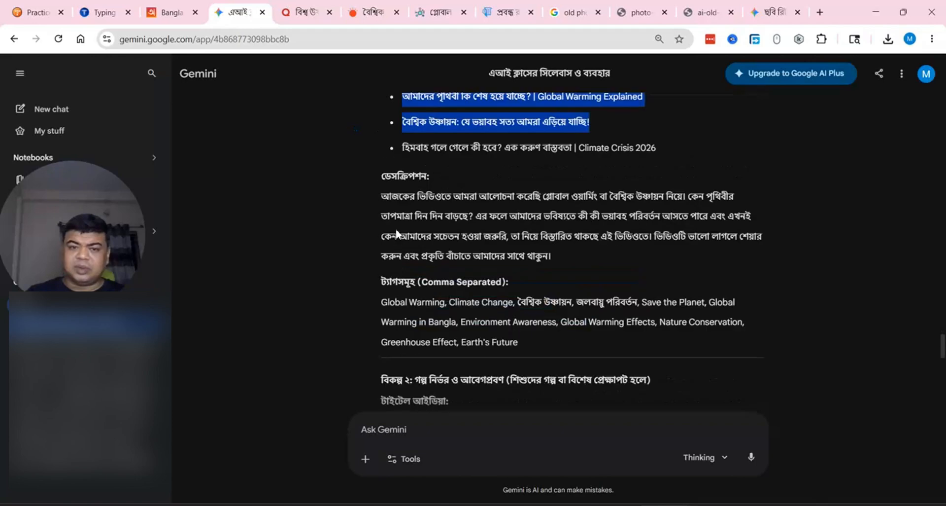
drag(519, 341, 382, 301)
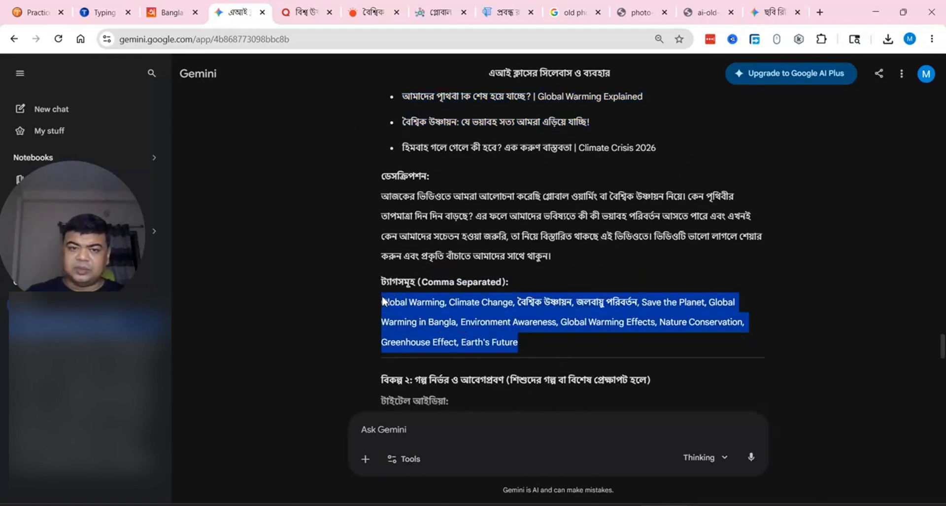
click(427, 303)
drag(446, 303, 384, 302)
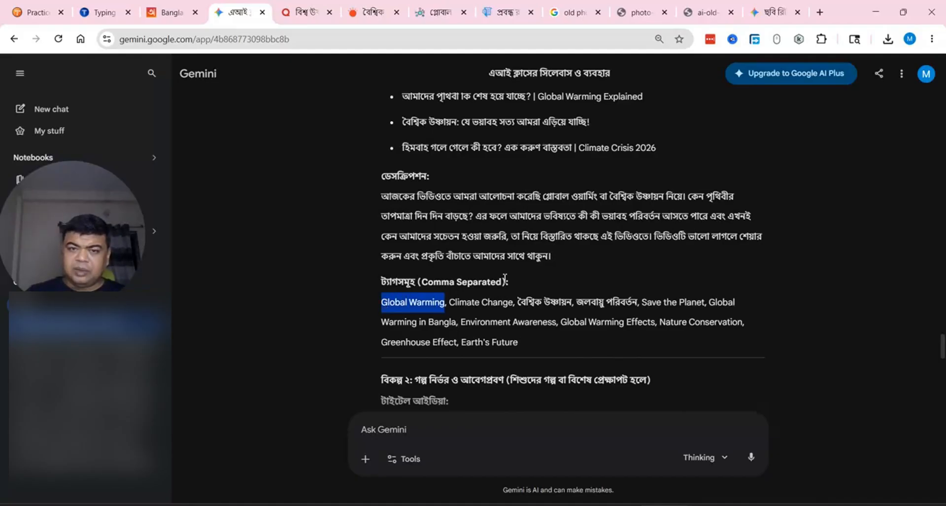
scroll(178, 138, up, 1)
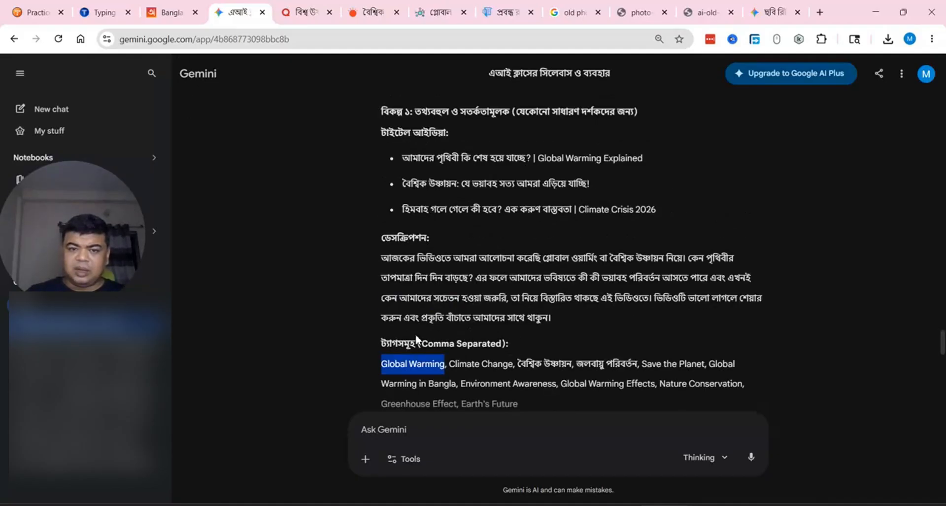
scroll(437, 345, down, 1)
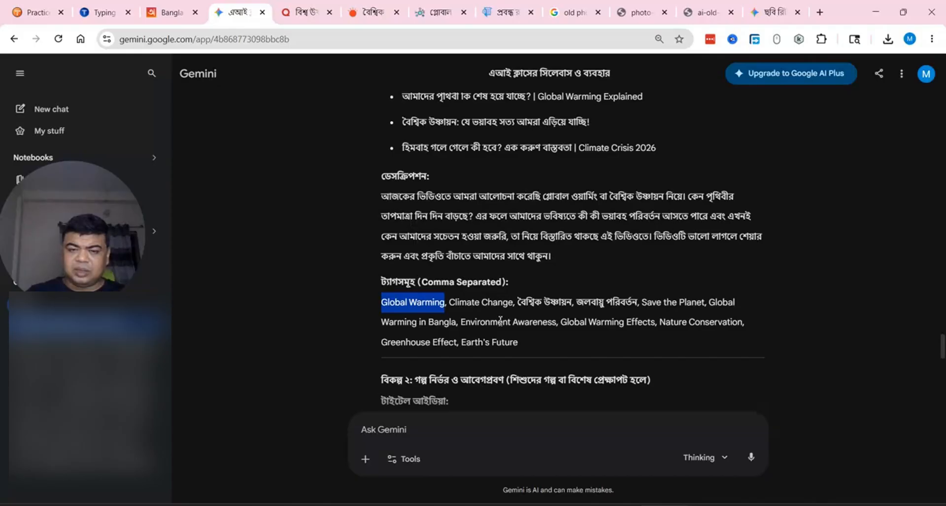
- Highlight the first option's YouTube titles, description and tags, then look back over the global warming image and the earlier social media post options
drag(535, 344, 361, 291)
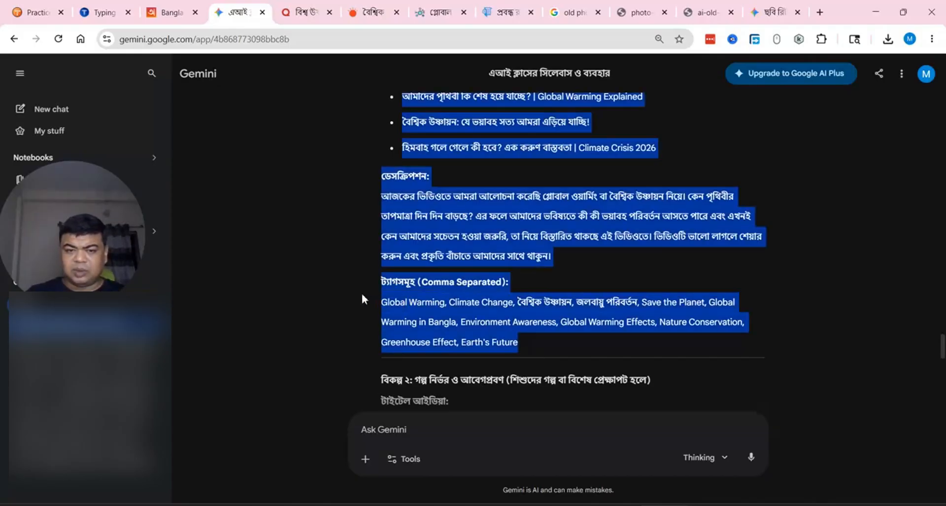
scroll(483, 373, down, 2)
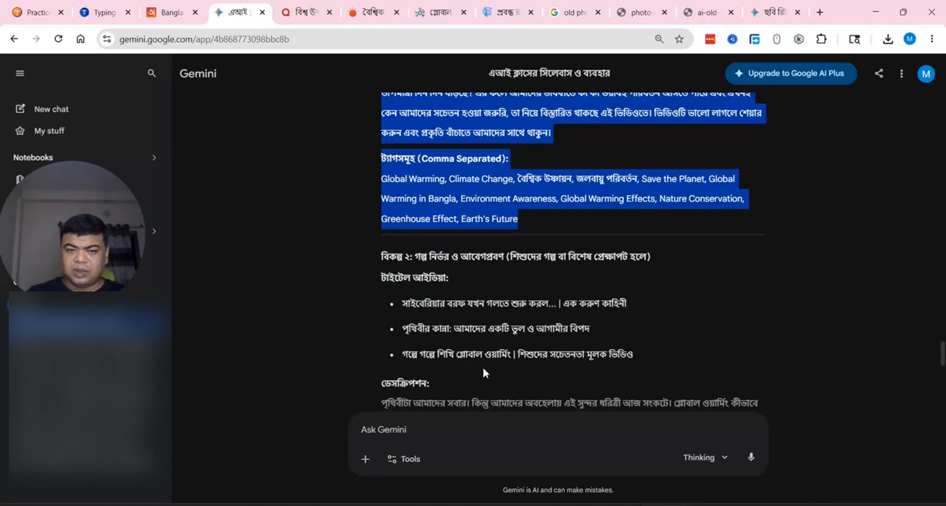
scroll(483, 373, up, 4)
scroll(504, 251, up, 4)
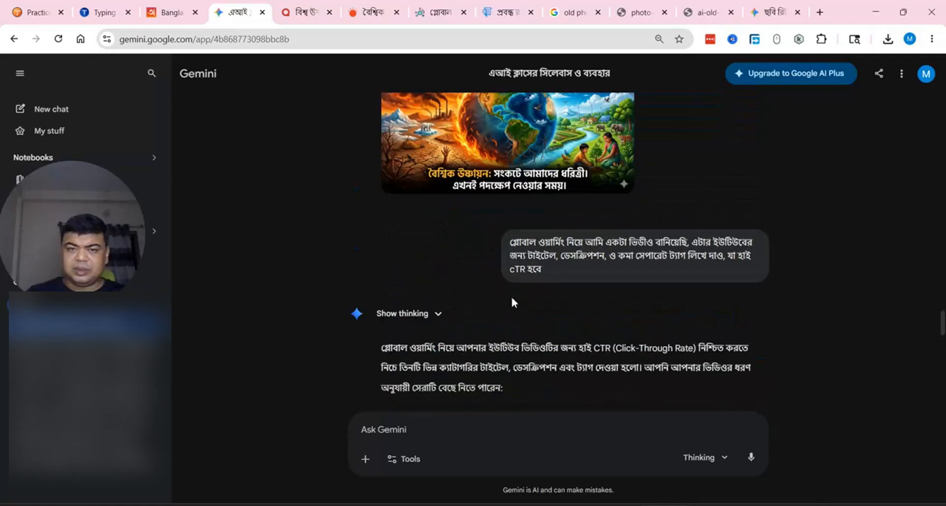
scroll(555, 328, up, 10)
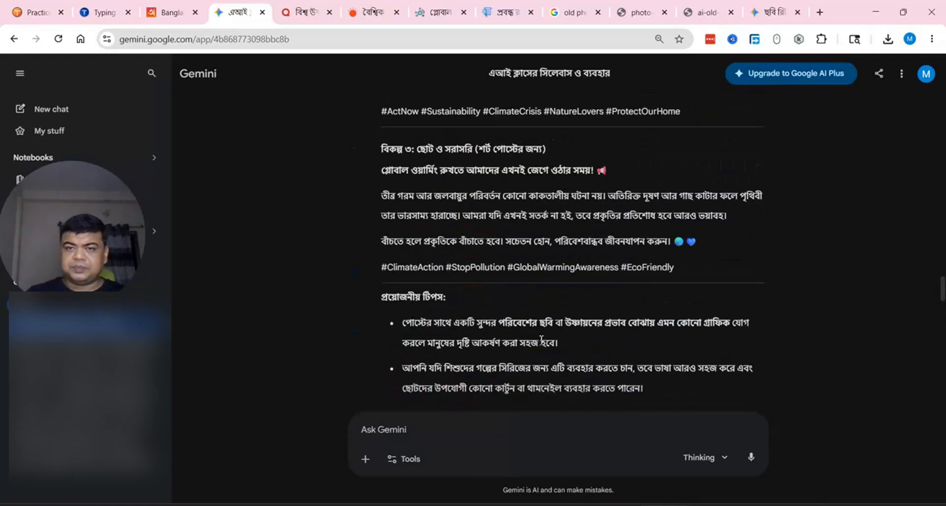
scroll(559, 300, up, 5)
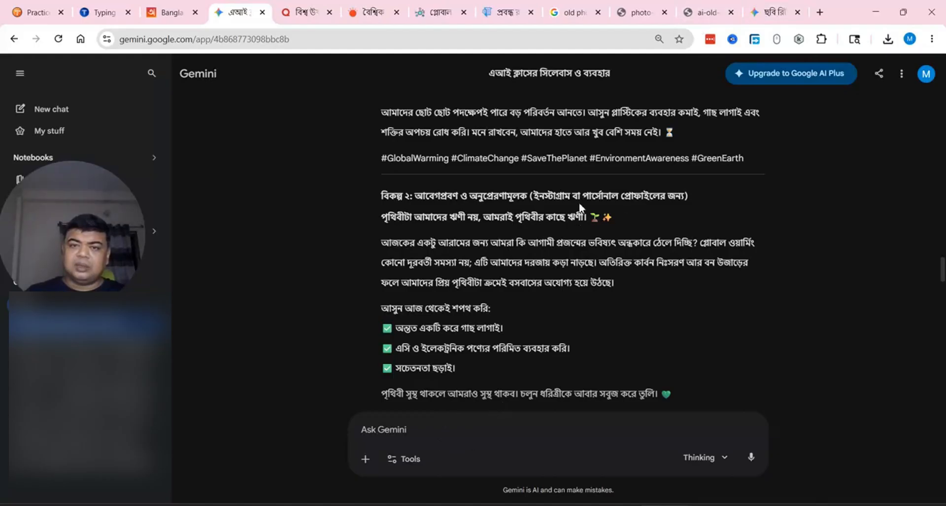
scroll(581, 208, up, 3)
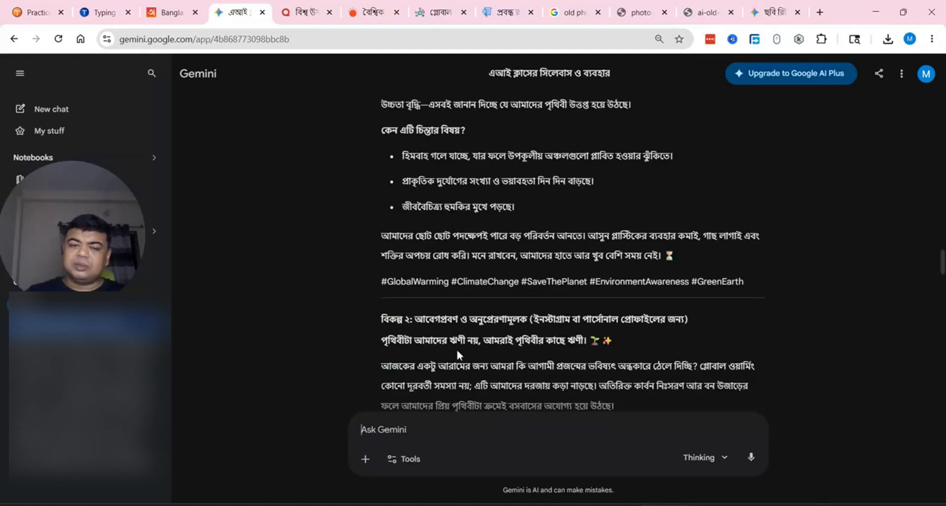
scroll(457, 359, down, 5)
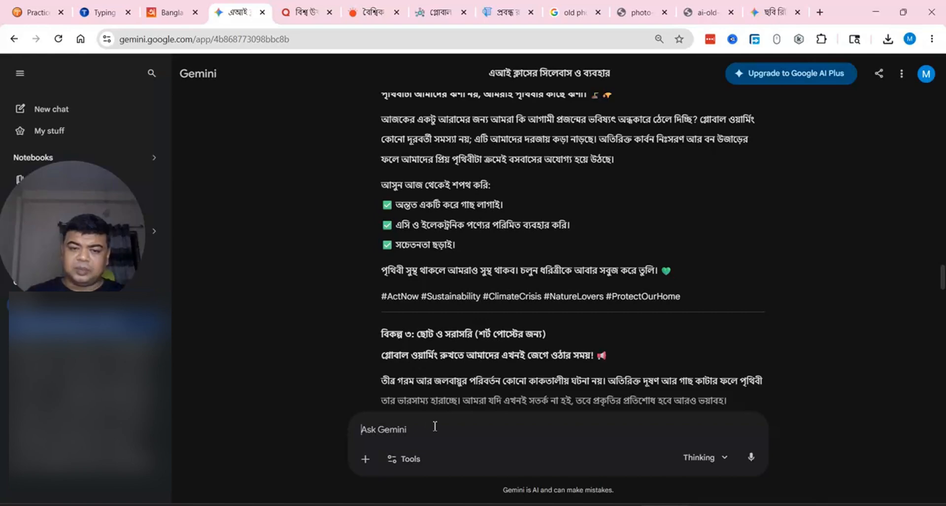
- Begin a new prompt with "আমার একটি software", writing the word software in English
text(আমার )
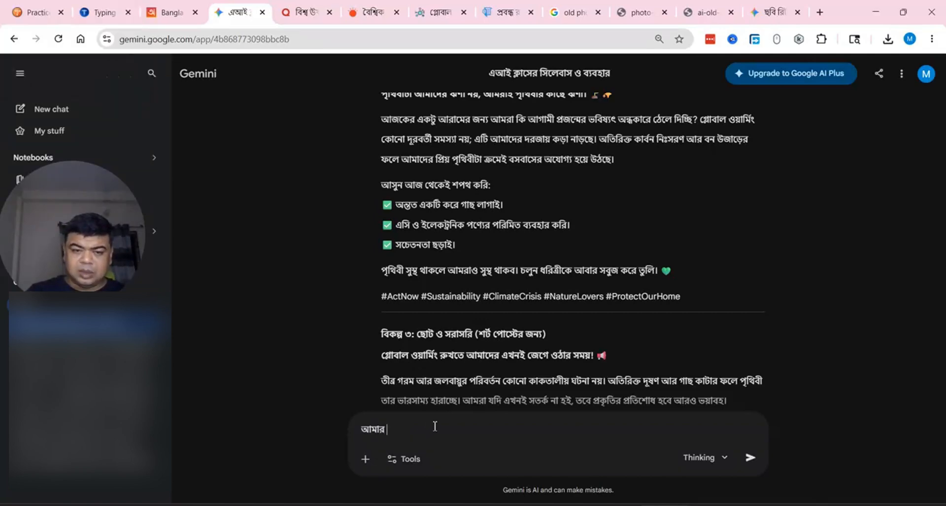
text(এক্টি শফট)
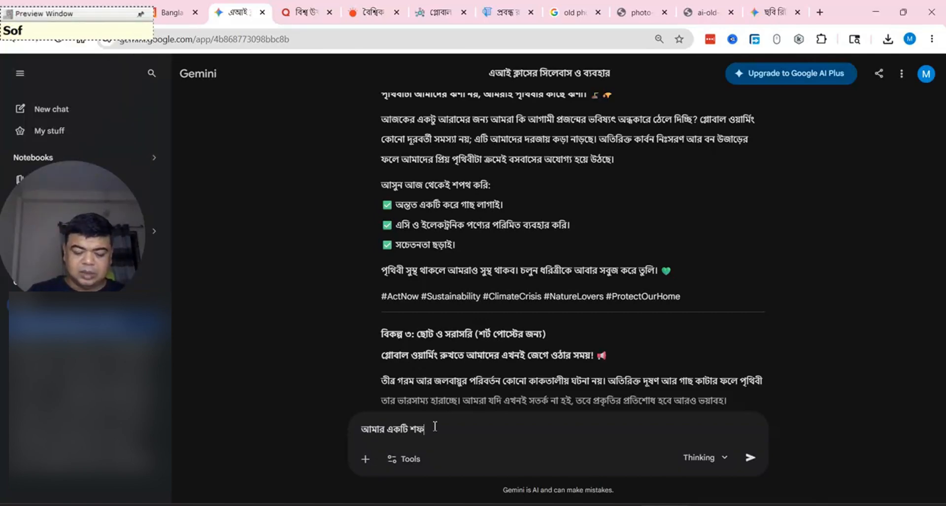
key(BackSpace)
key(BackSpace)
key(BackSpace)
key(BackSpace)
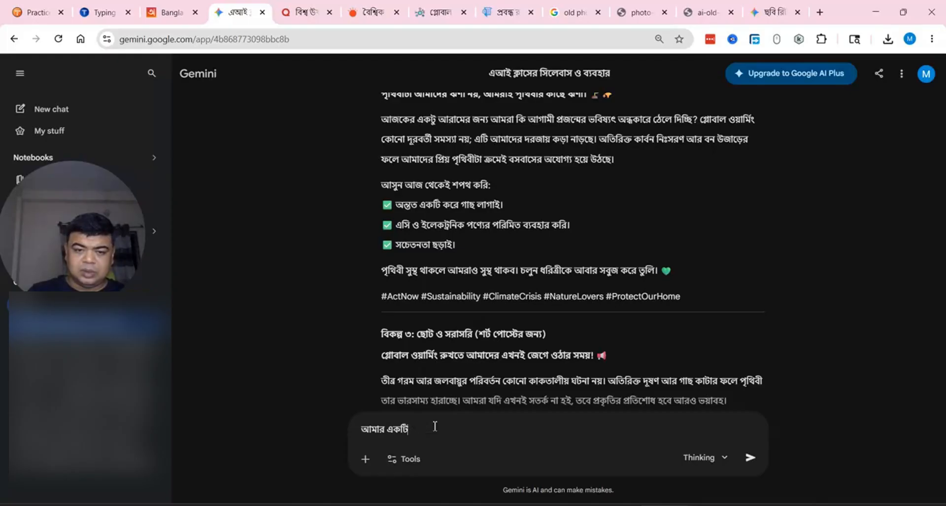
text(soft)
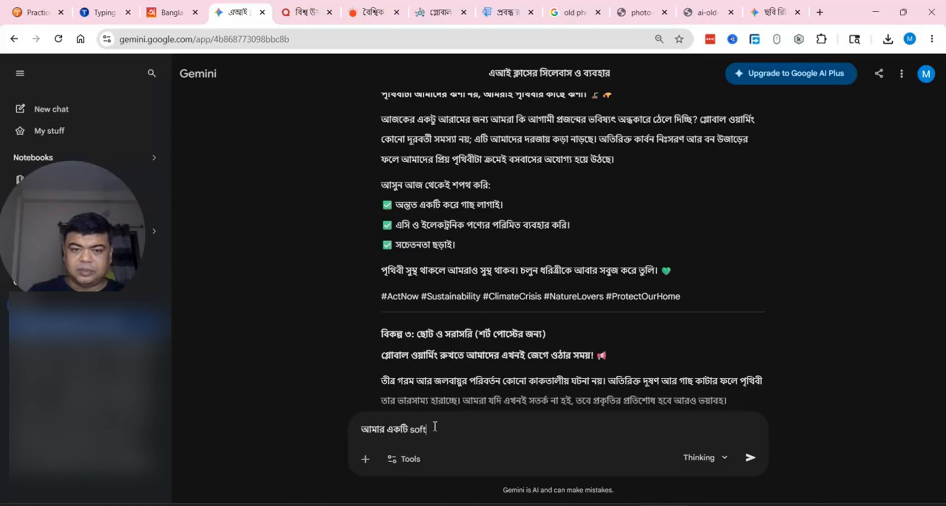
text(ware)
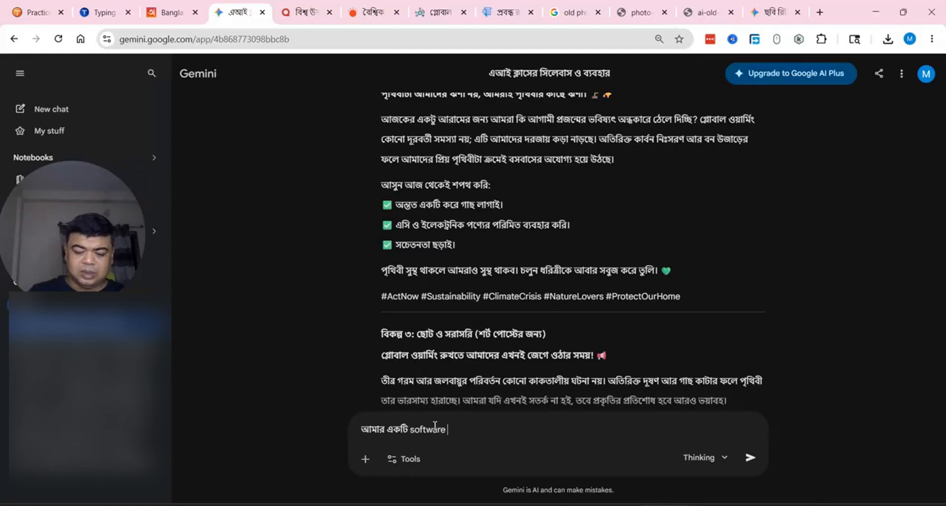
- Continue the prompt with "আছে যা ছোট ছোট শপের হিসাব রাখে," to describe software that keeps small shops' accounts
text( a)
text(che za)
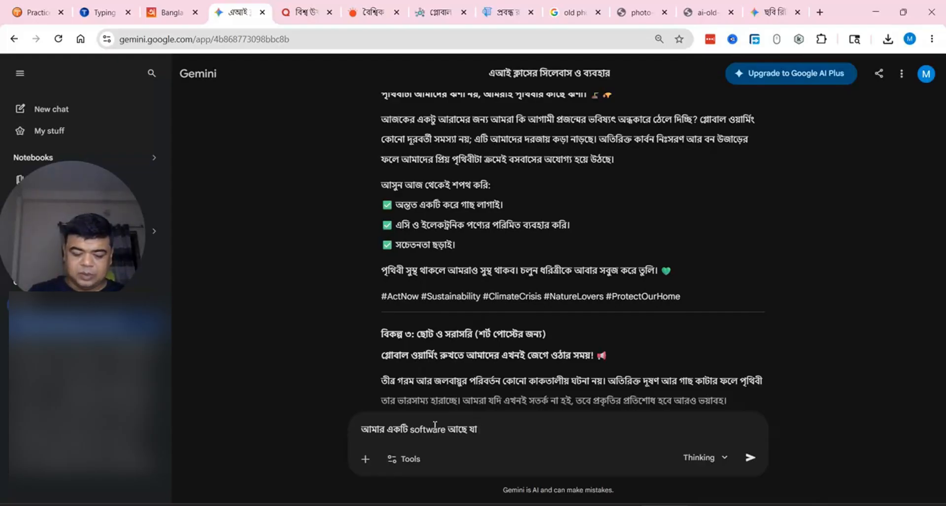
text(chOT chO)
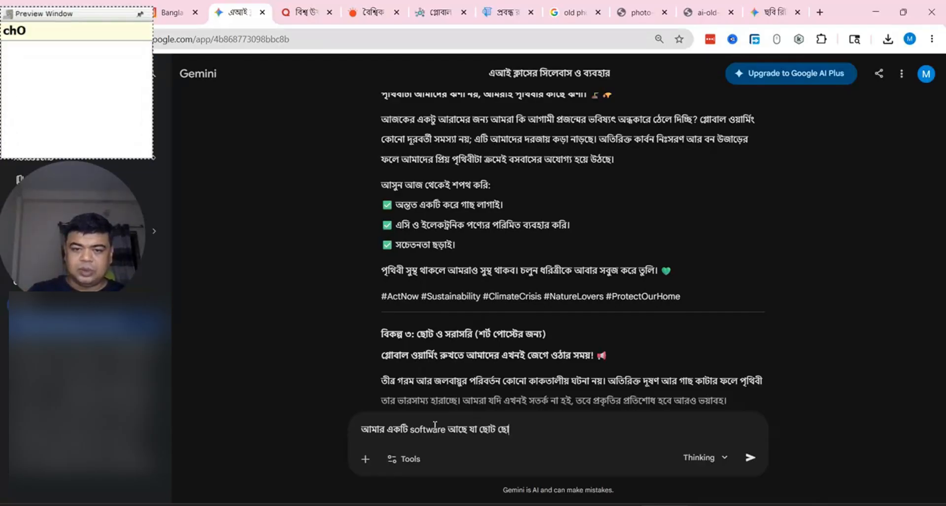
text(T shoper )
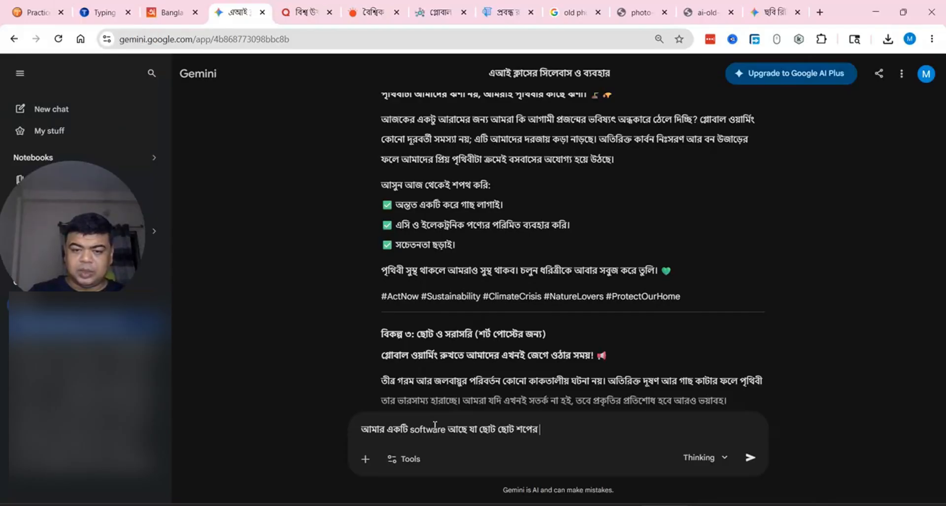
text(hisab r)
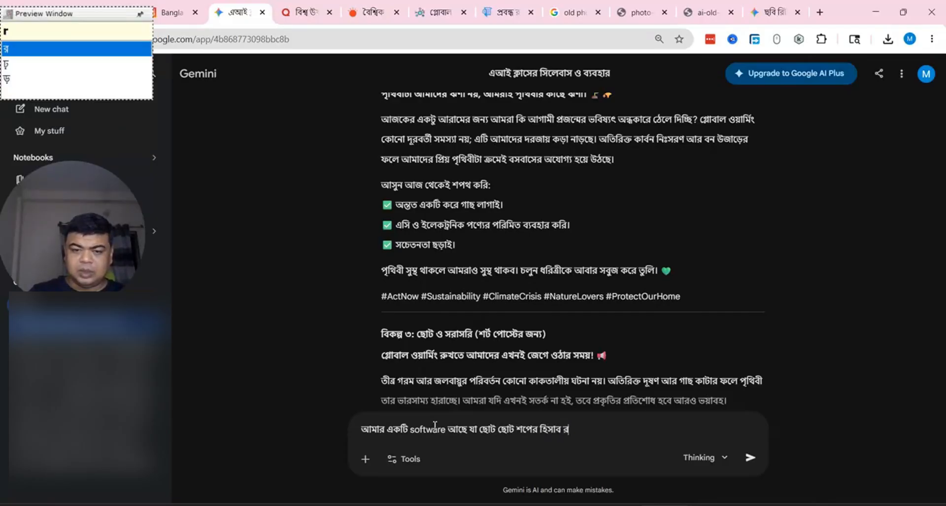
text(akhe, e)
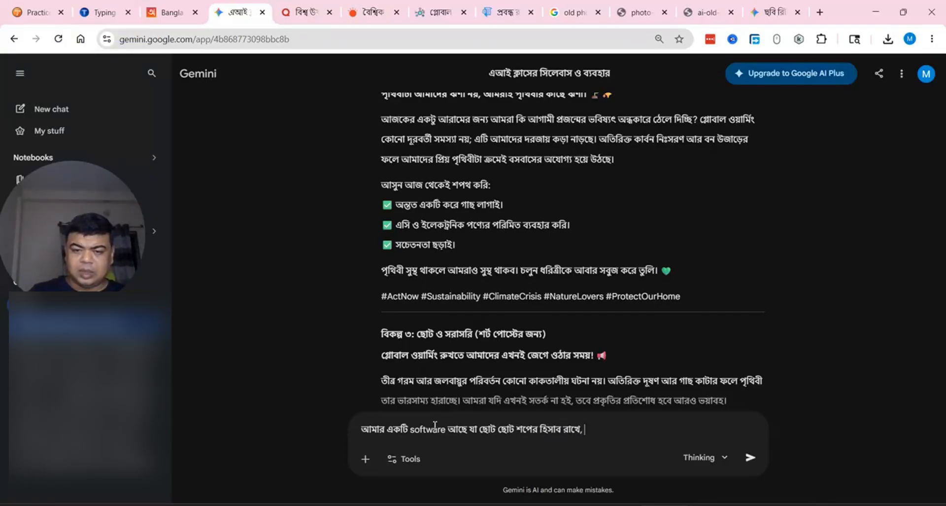
- Add "এটার মার্কেটিং" to the prompt to bring up marketing of the software
text(Tar marrek)
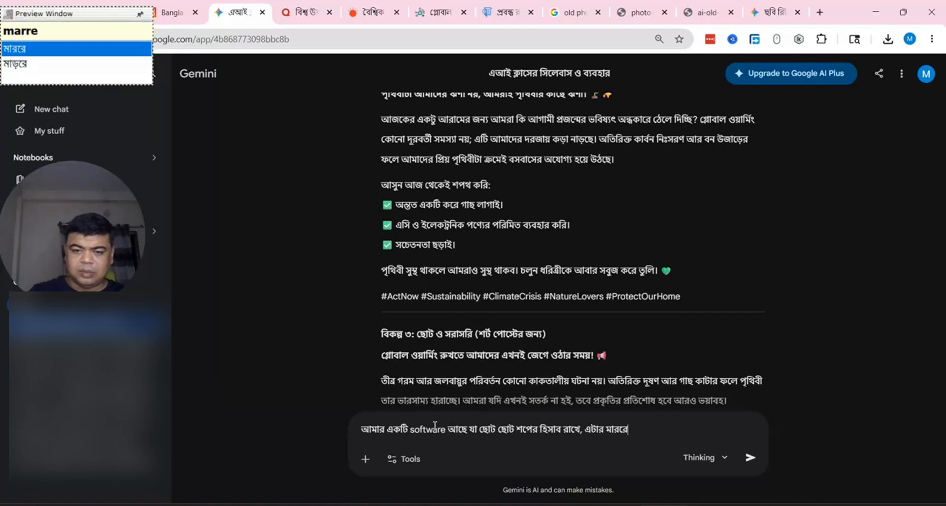
key(BackSpace)
key(BackSpace)
key(BackSpace)
key(BackSpace)
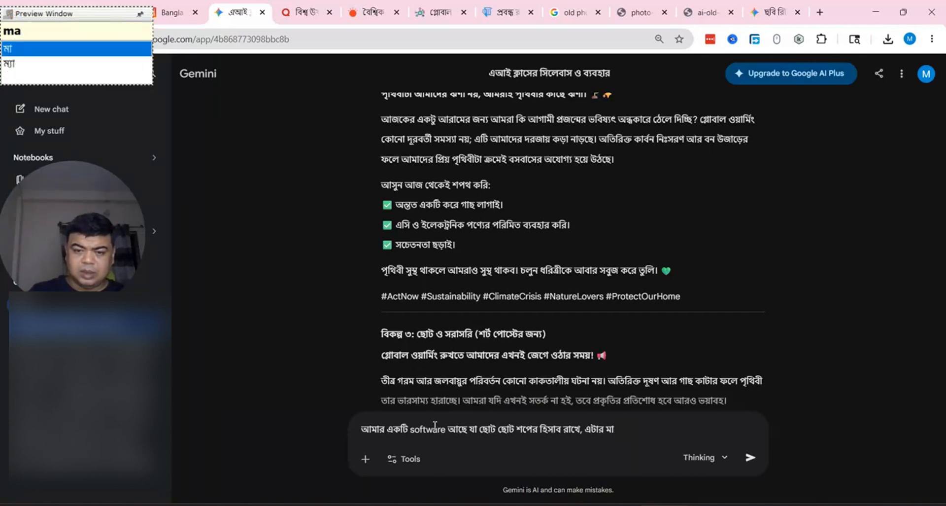
text(rrkeYT)
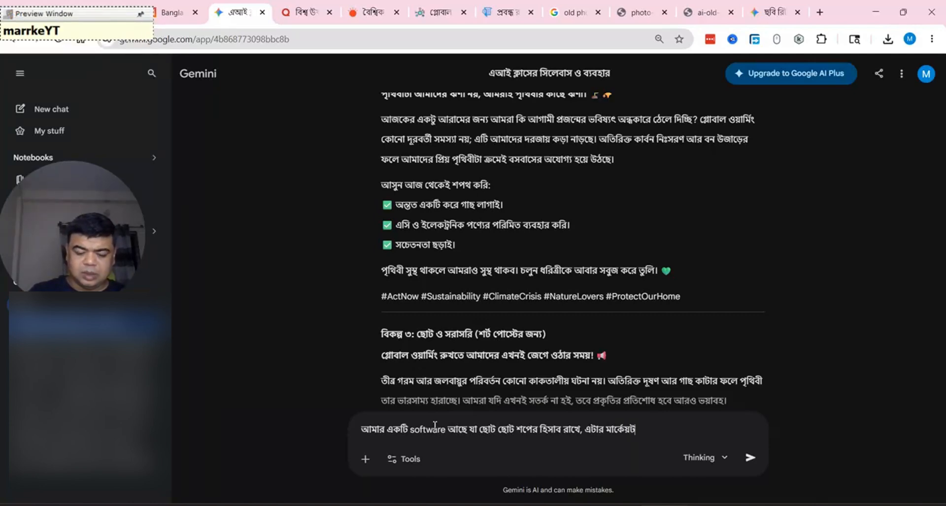
key(BackSpace)
key(BackSpace)
text(Ting )
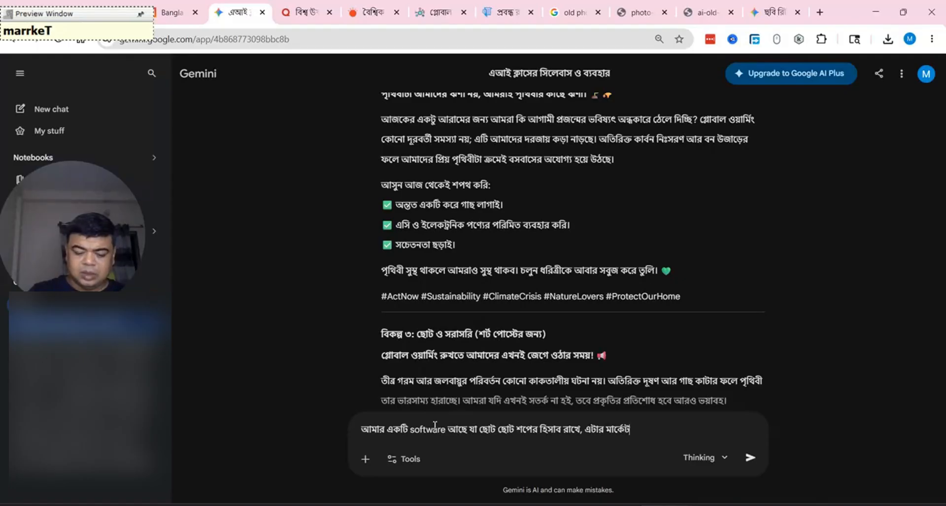
- Finish the prompt with "কিভাবে করব?" and send it
text(kivabe kr)
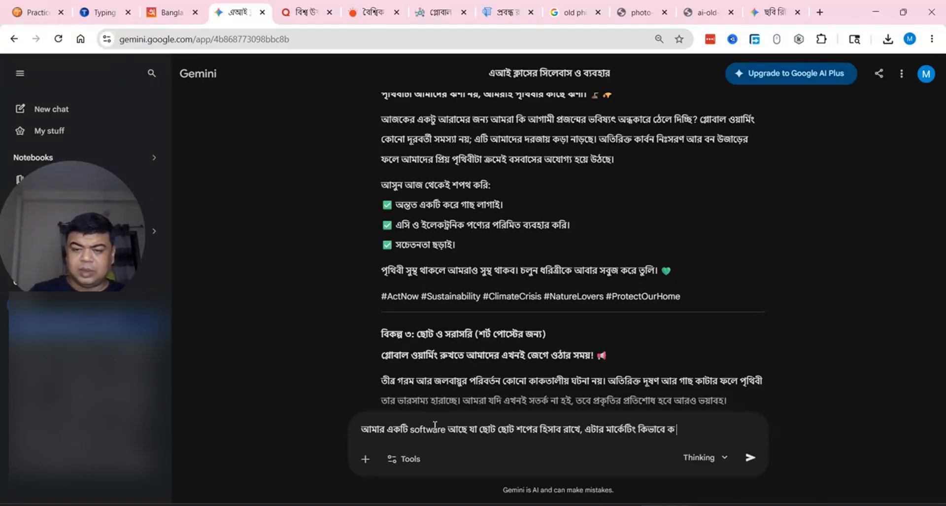
text(b?)
key(Return)
key(Return)
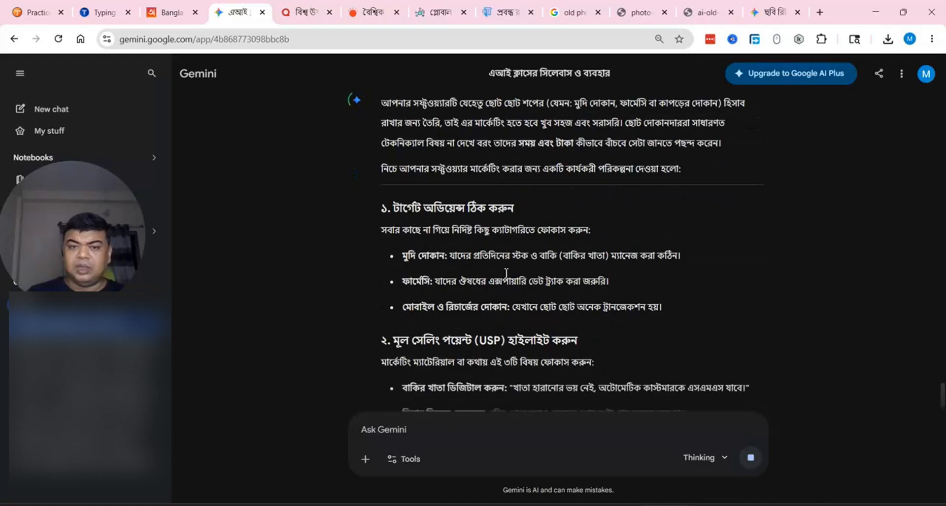
- Review the software marketing answer against the sent prompt, examining the target audience and key selling point (USP) sections
scroll(508, 249, up, 4)
scroll(534, 253, down, 3)
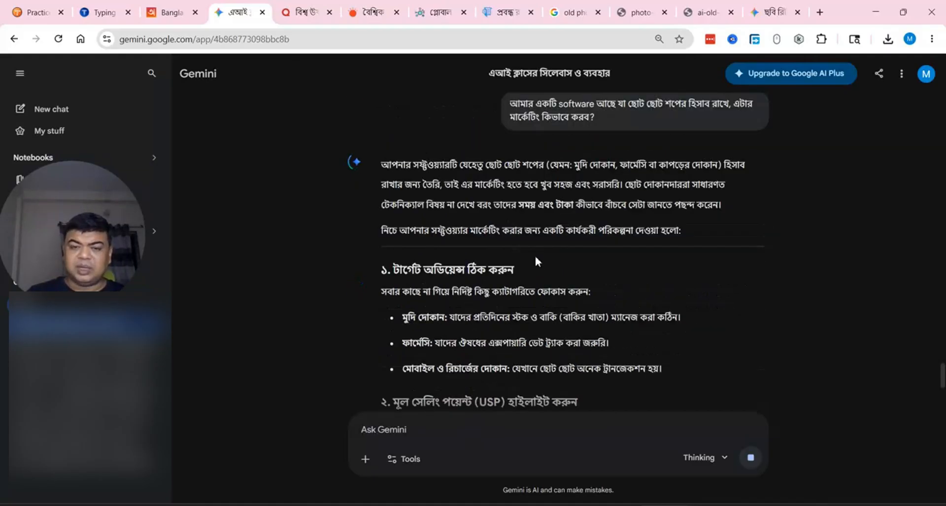
scroll(641, 266, up, 5)
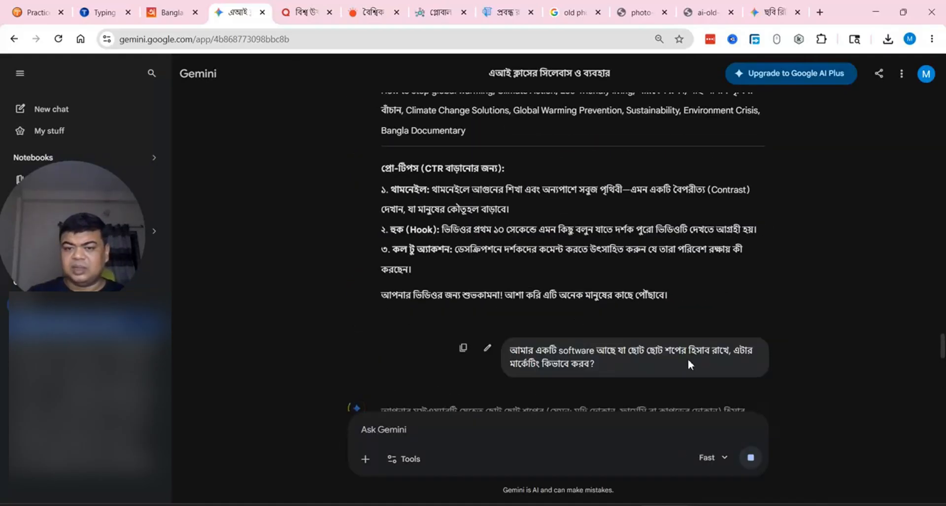
scroll(687, 357, down, 6)
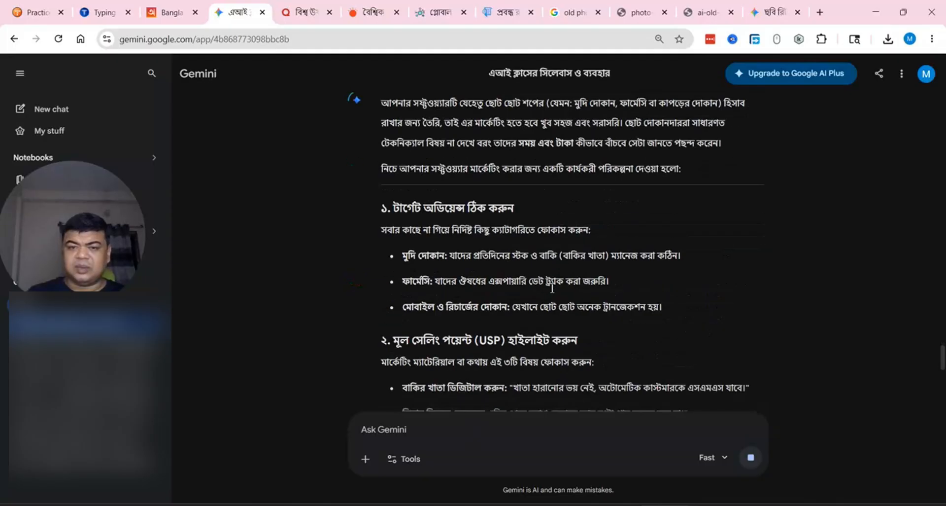
scroll(414, 291, down, 1)
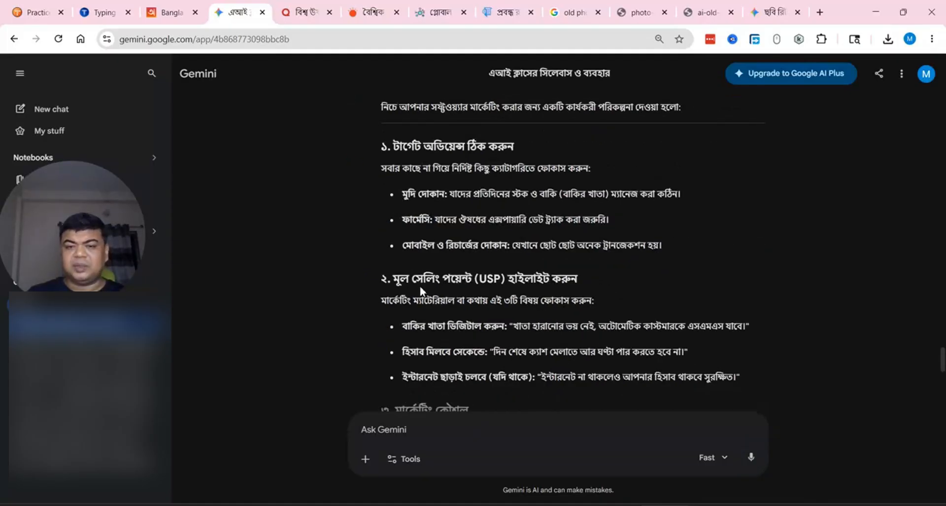
scroll(503, 312, down, 1)
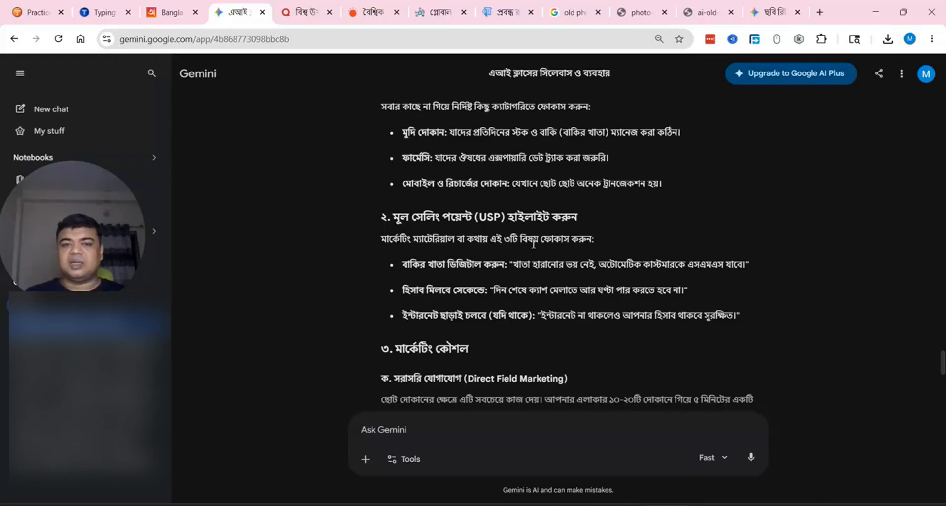
scroll(535, 211, up, 6)
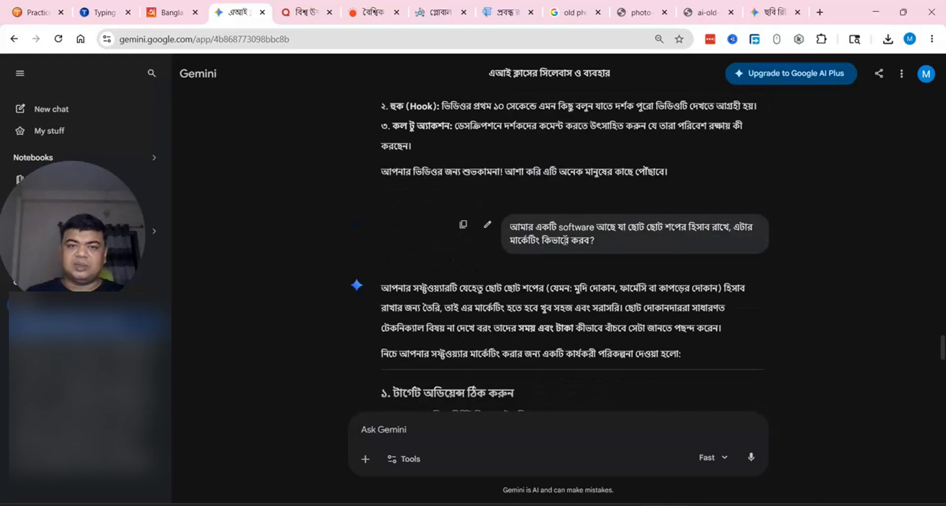
scroll(547, 227, down, 6)
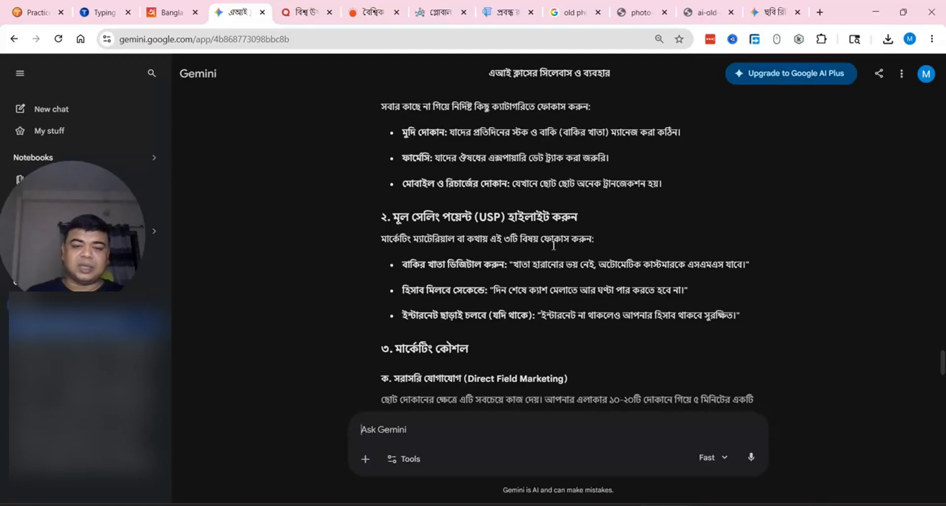
- Examine the marketing plan's strategy section and its target audience list, highlighting the grocery, pharmacy and mobile recharge shop categories
scroll(554, 245, down, 5)
scroll(552, 244, up, 8)
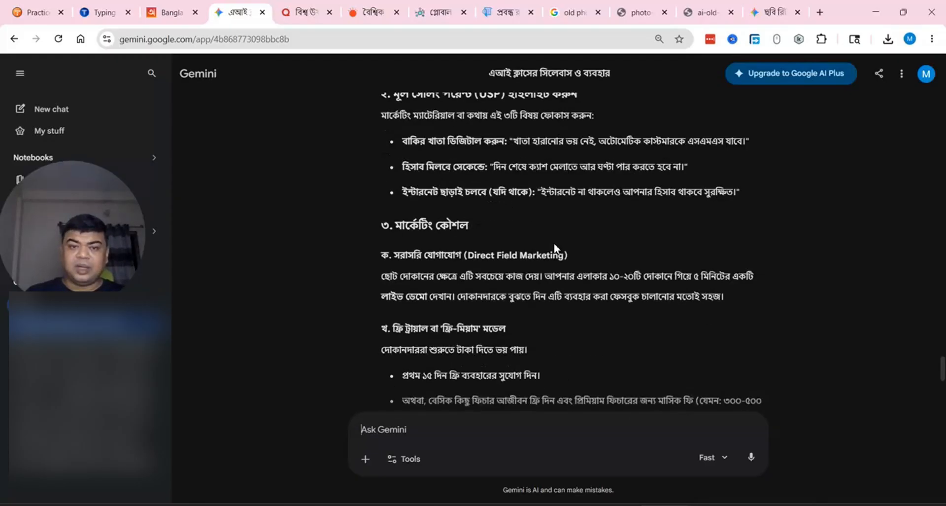
scroll(518, 235, down, 1)
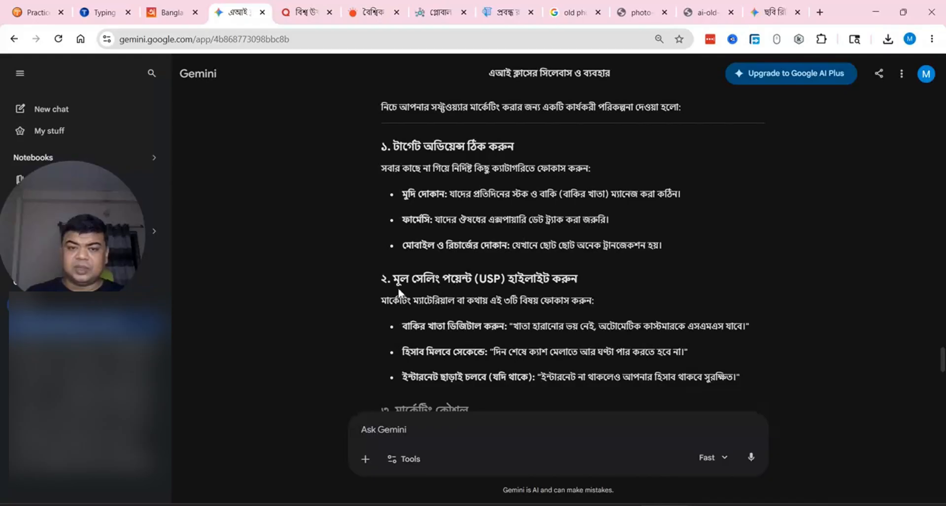
scroll(519, 299, down, 1)
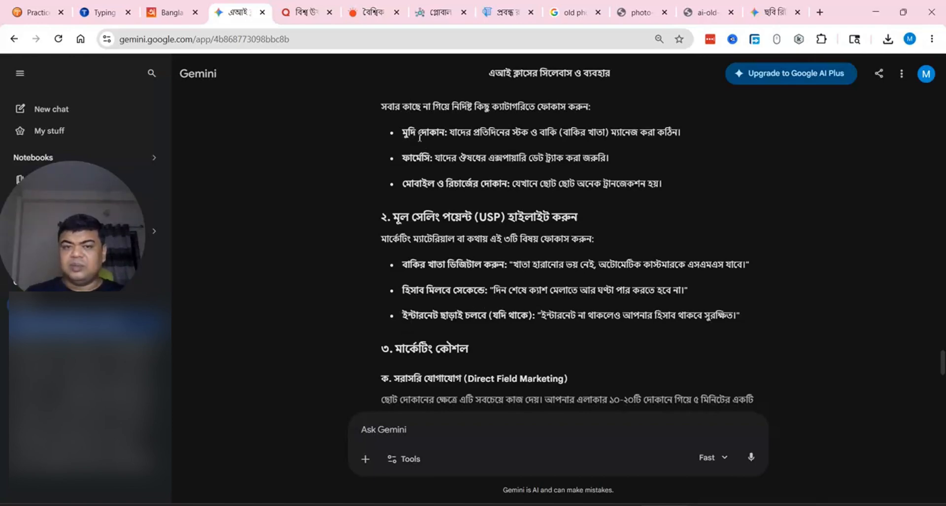
scroll(445, 154, up, 1)
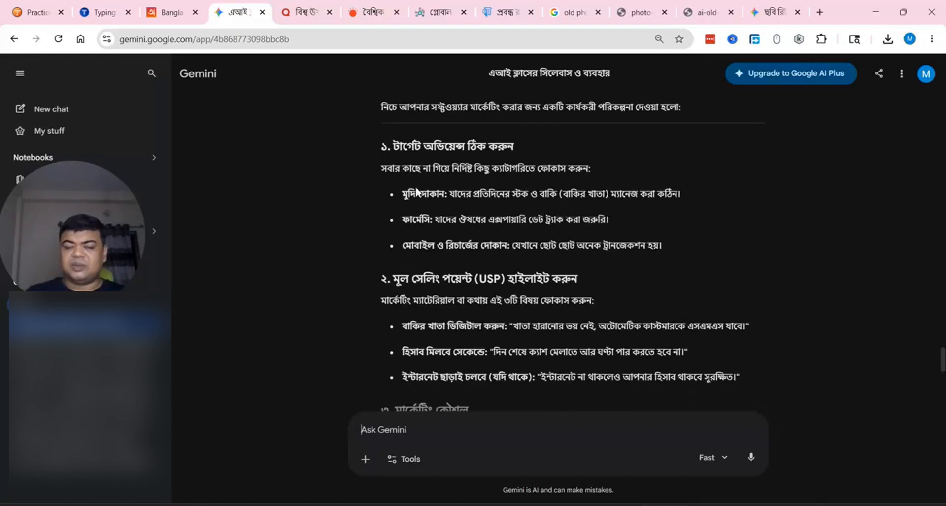
drag(405, 197, 452, 200)
drag(415, 224, 514, 252)
scroll(515, 261, down, 4)
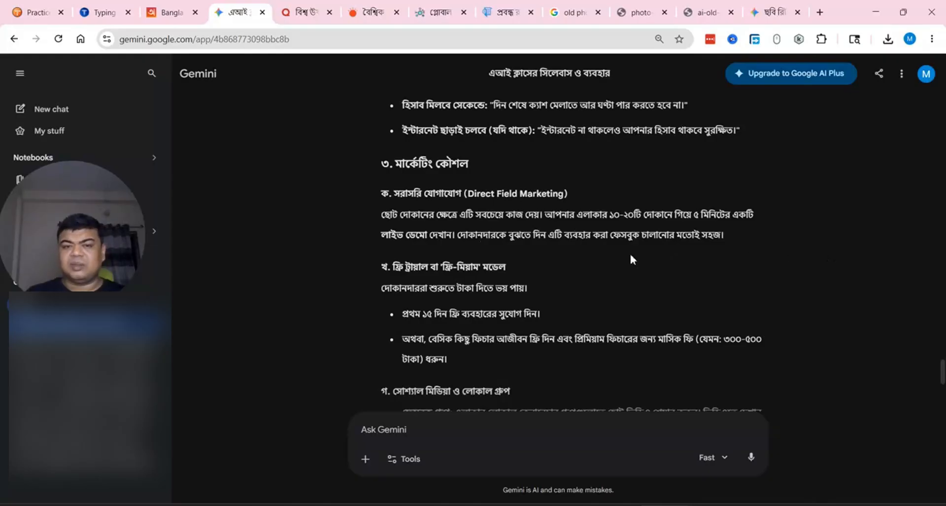
- Read the rest of the marketing plan, highlighting the free-trial text and social media heading, and examine the testimonials, referral program and slogan sections
drag(392, 288, 551, 295)
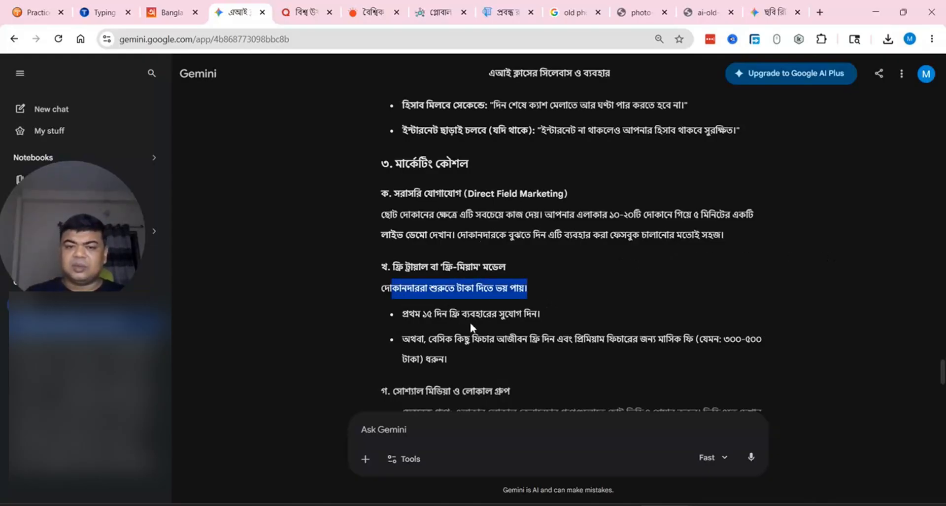
scroll(470, 321, down, 2)
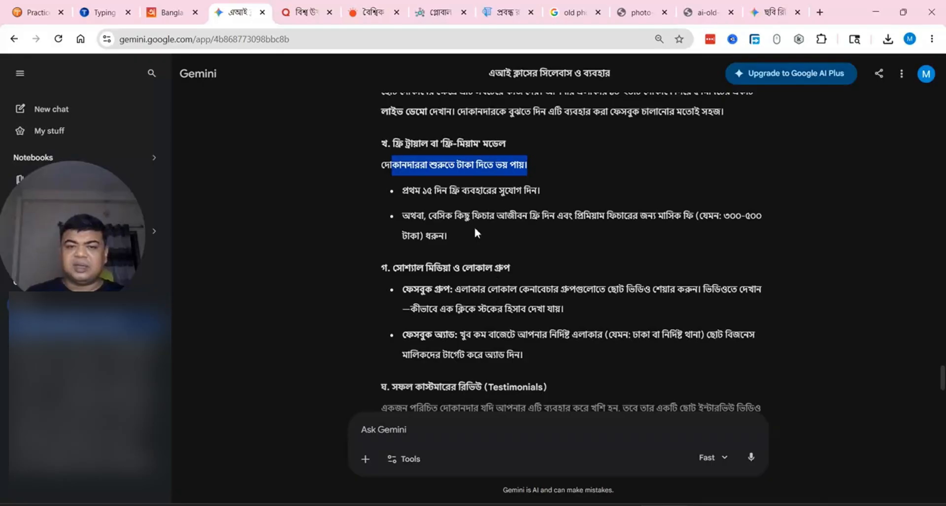
drag(418, 268, 512, 270)
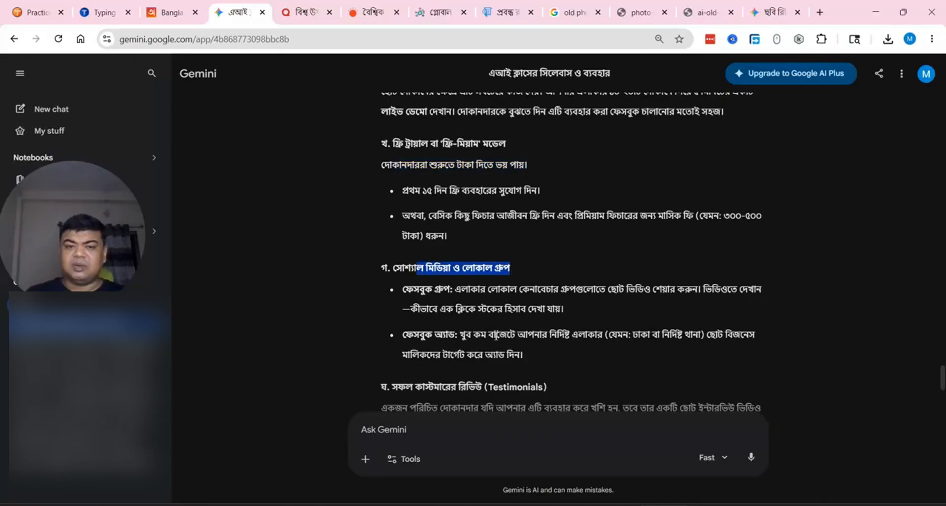
scroll(495, 325, down, 3)
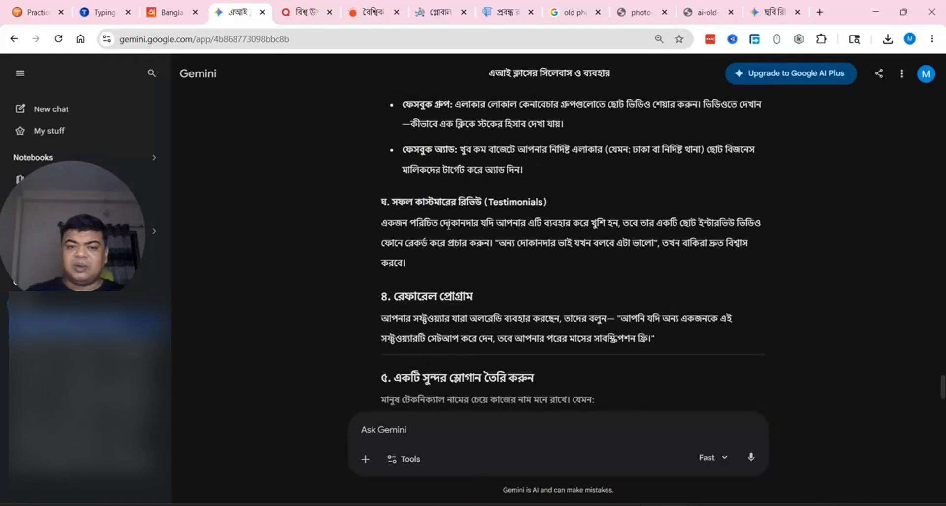
scroll(448, 224, down, 3)
scroll(425, 222, down, 1)
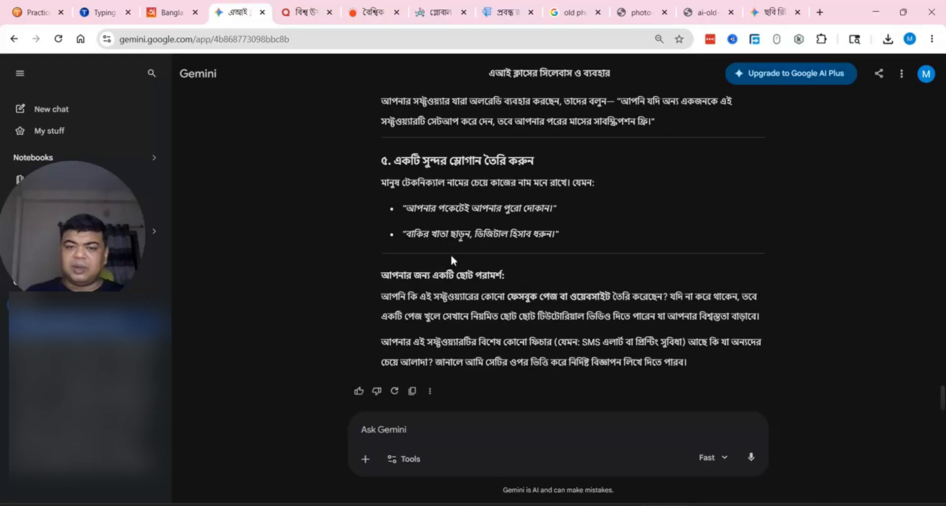
scroll(524, 264, up, 2)
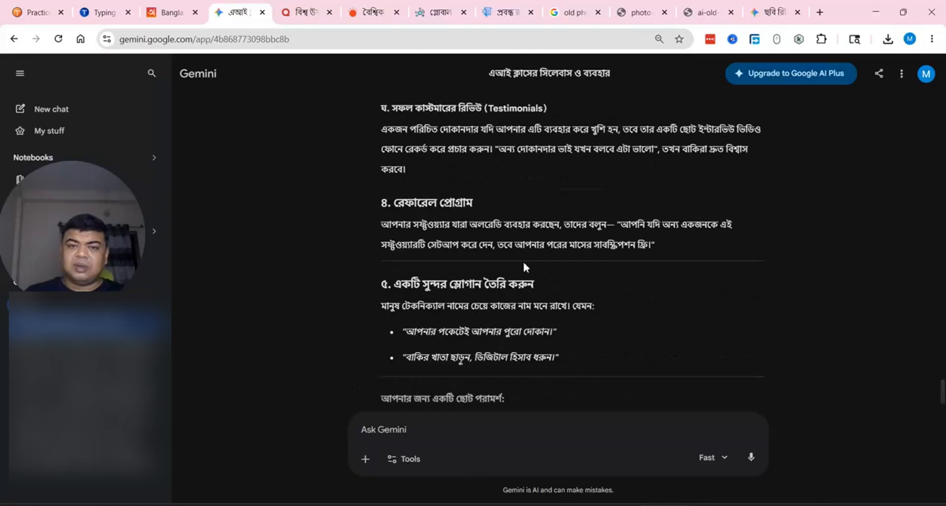